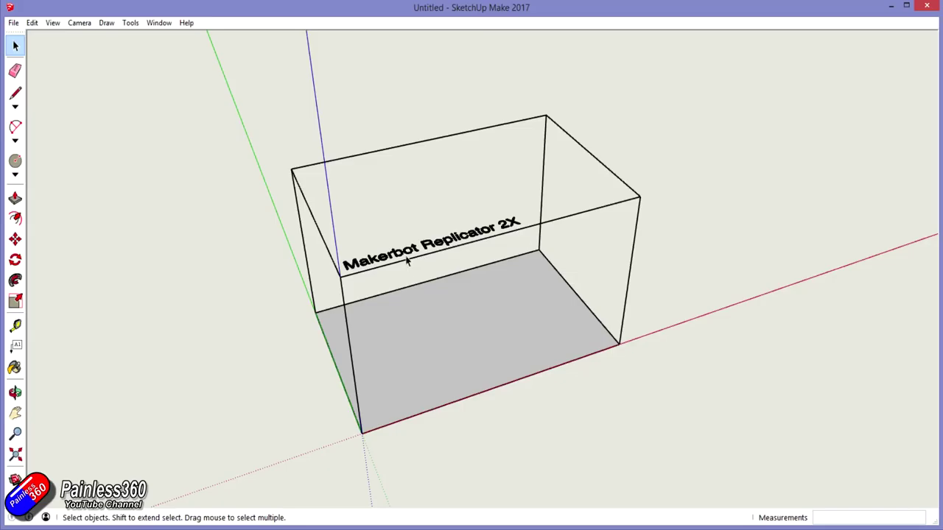
Draw a loose line and a filled rectangle beside the build-volume box
key("l")
left_click(160, 294)
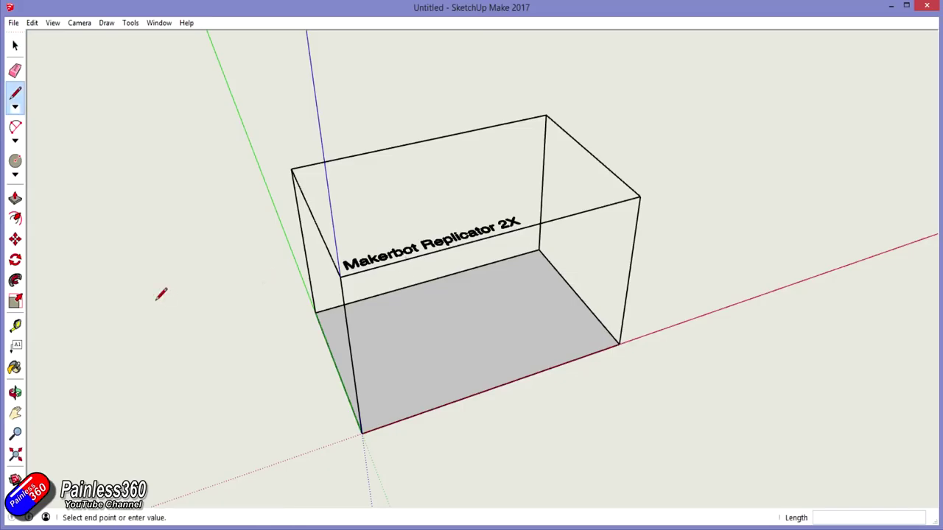
key("r")
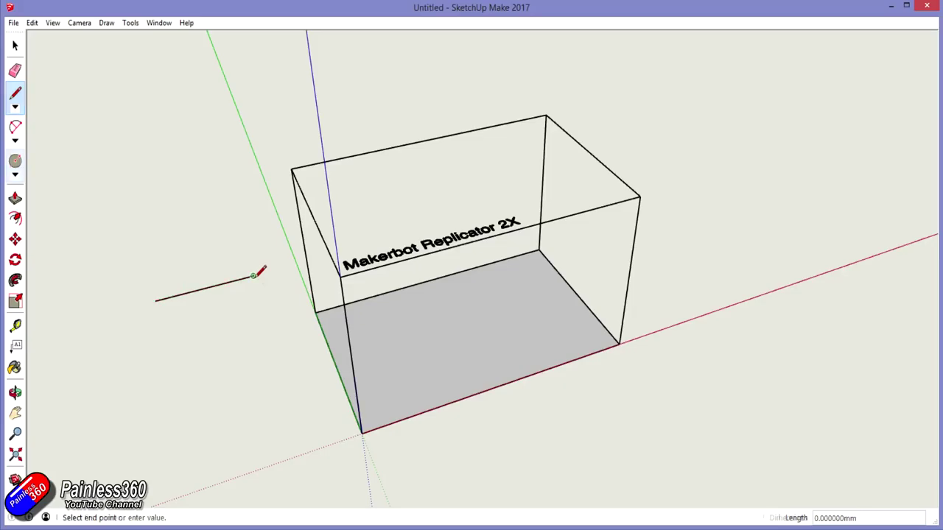
left_click(114, 204)
left_click(197, 238)
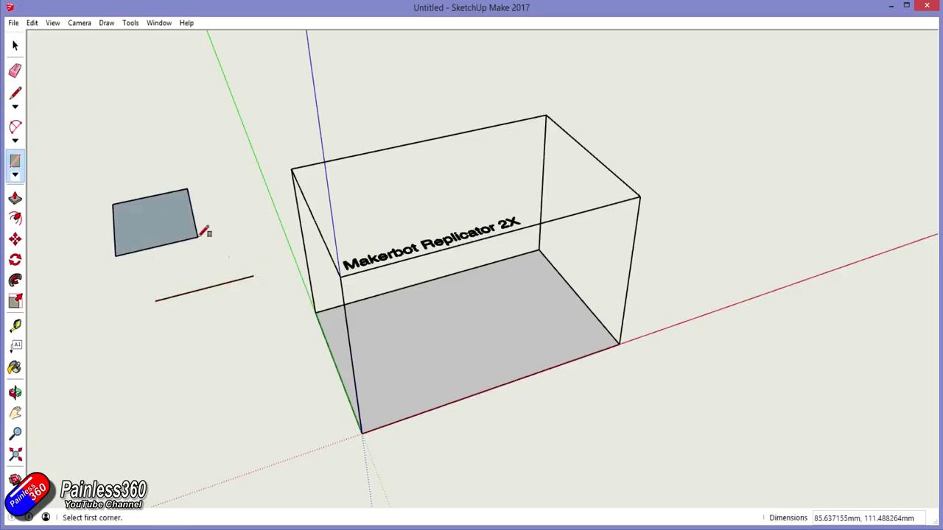
Add a large filled circle and begin a tape measurement from its edge
key("c")
left_click(188, 362)
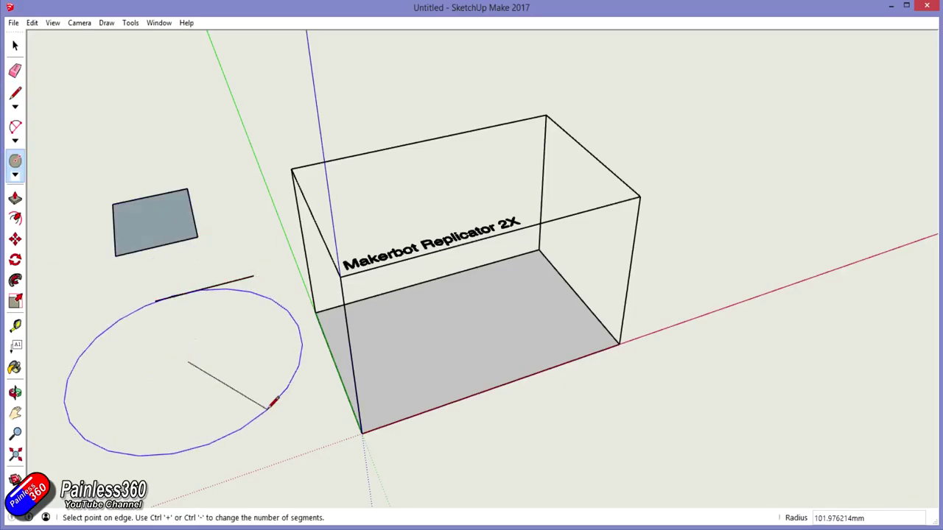
left_click(283, 416)
key("t")
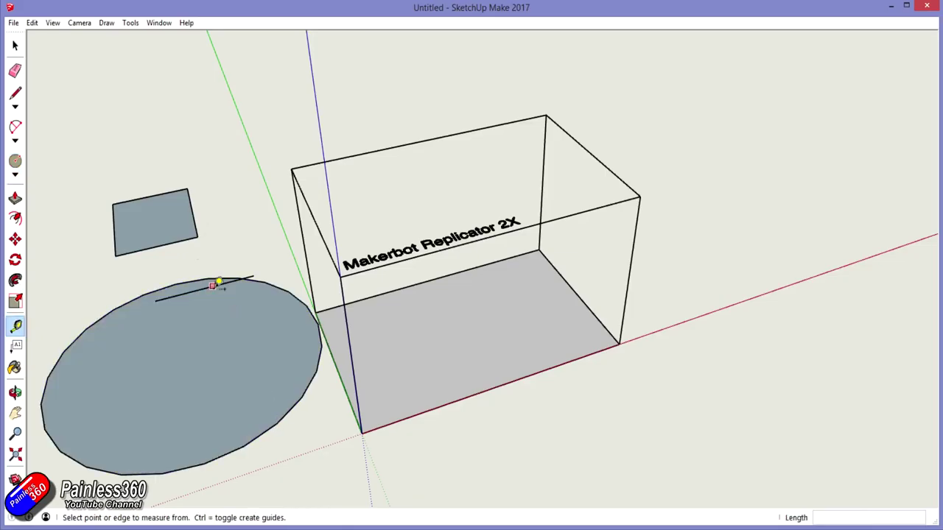
left_click(211, 286)
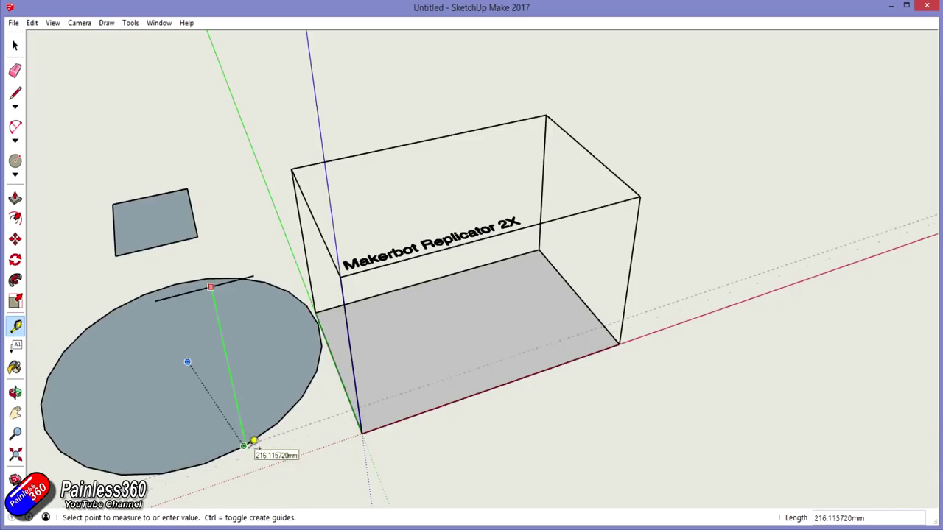
Erase the practice line, rectangle, circle, and the build-volume box with its label
key("e")
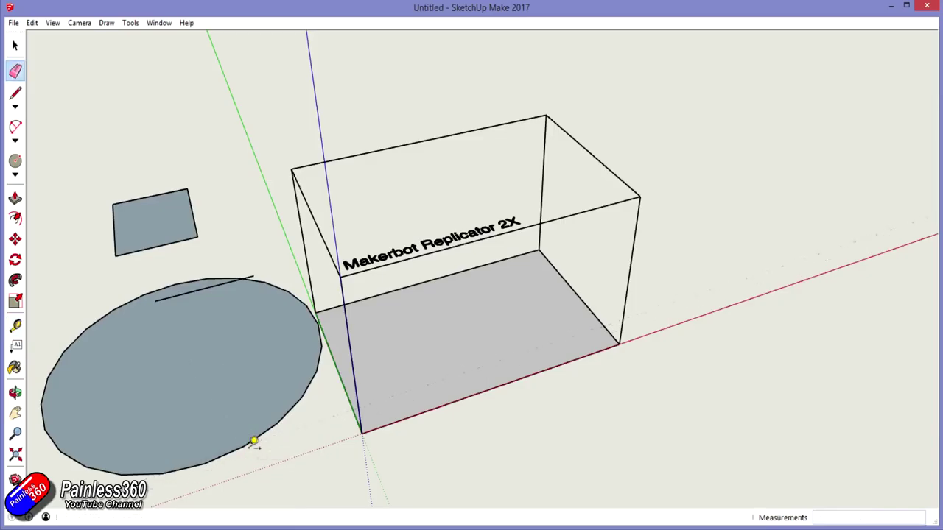
left_click(211, 287)
left_click_drag(201, 221, 206, 240)
left_click(248, 278)
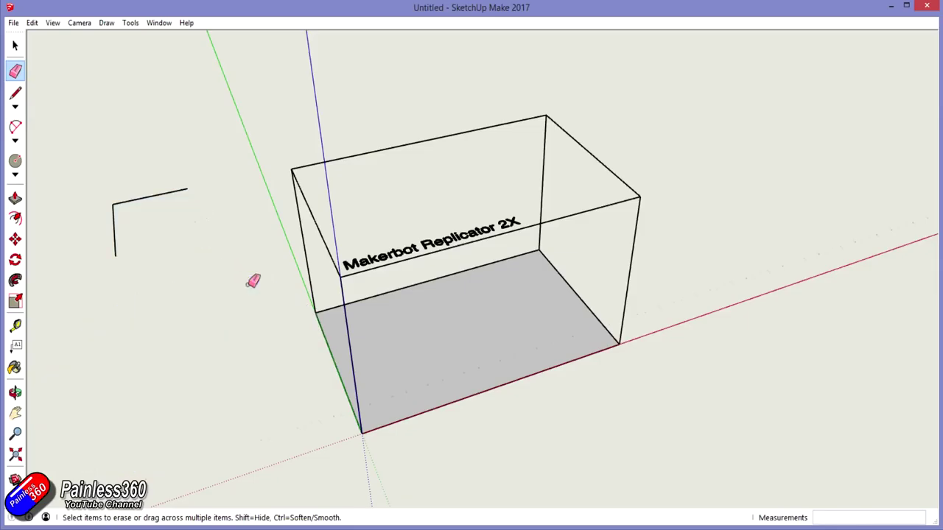
left_click_drag(155, 196, 106, 196)
left_click(115, 234)
left_click(358, 312)
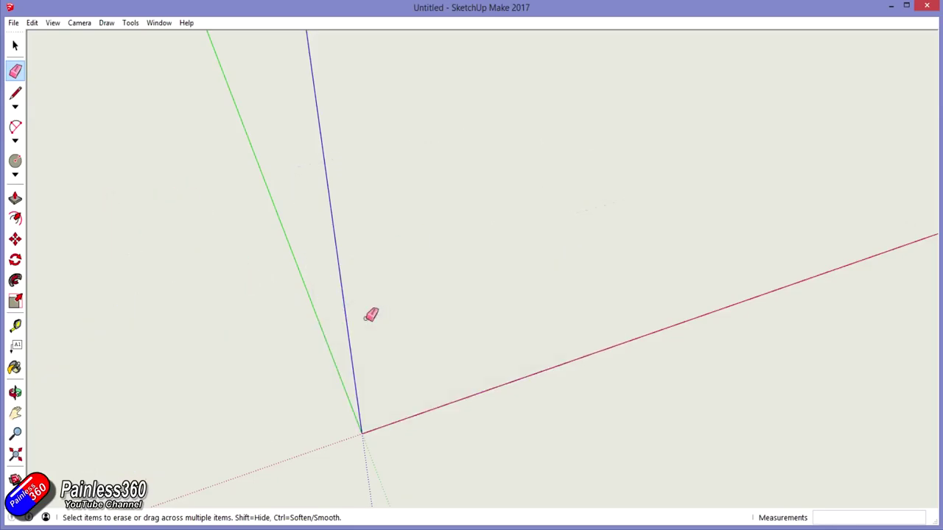
Pan the empty view to bring the origin back to the centre
key("h")
left_click_drag(383, 400, 394, 271)
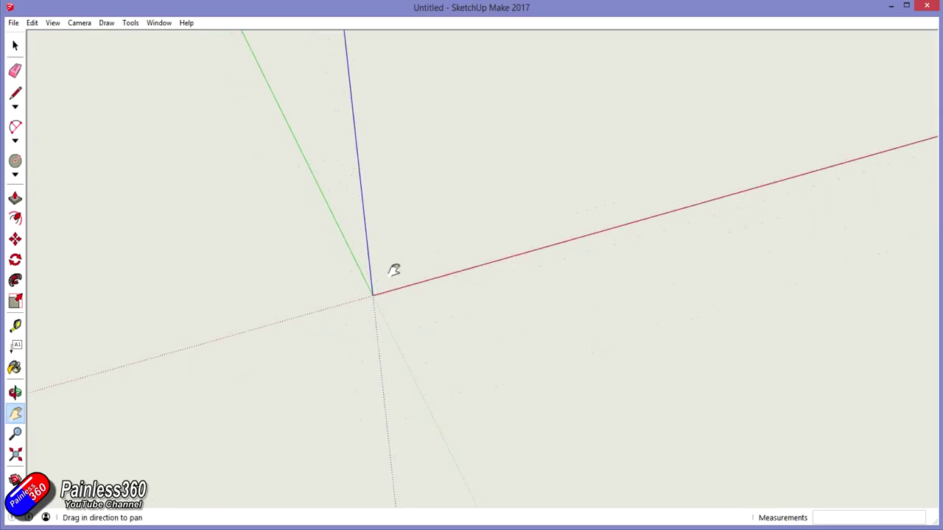
scroll(394, 270, "up", 2)
scroll(394, 270, "up", 2)
scroll(394, 270, "up", 1)
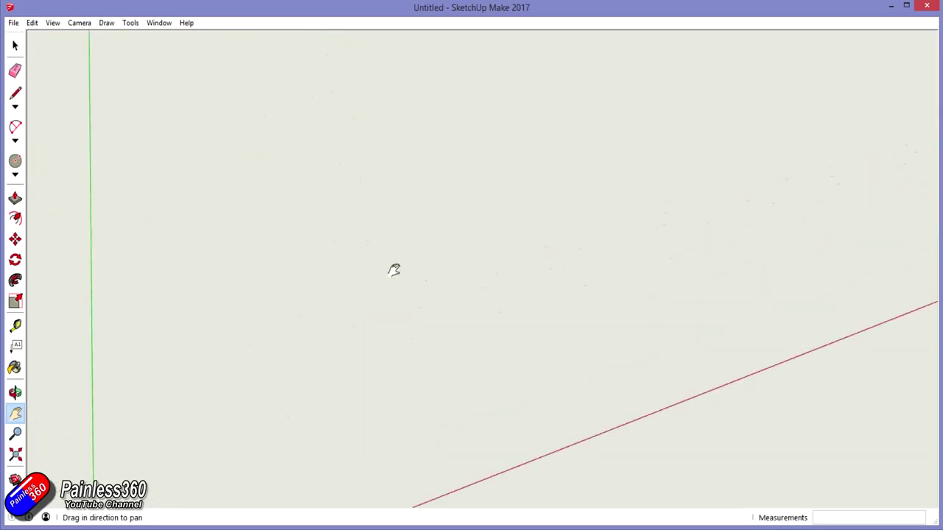
left_click_drag(362, 361, 548, 150)
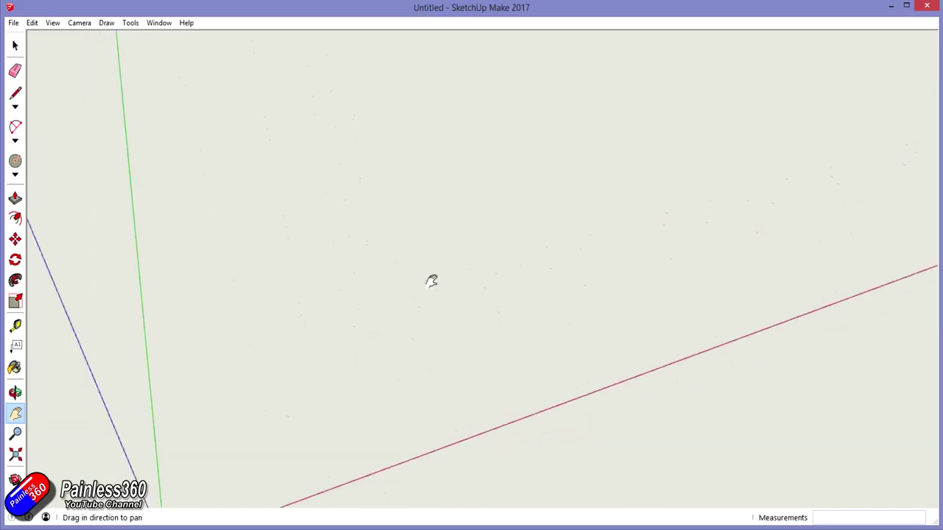
key("c")
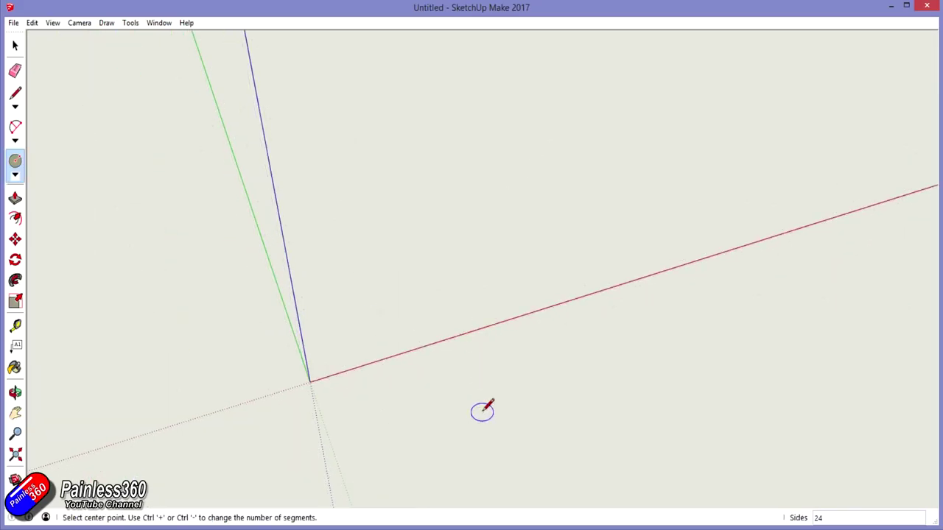
key("t")
key("l")
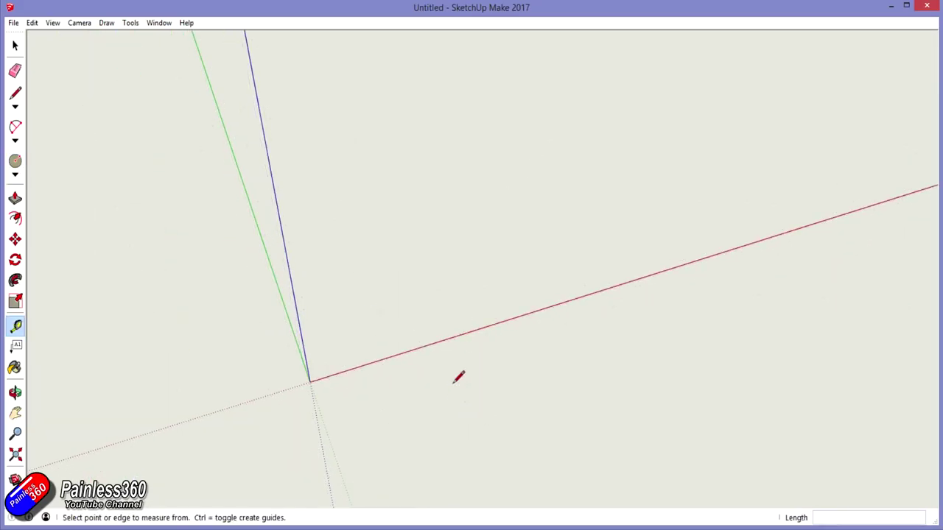
Draw a 31.3 mm line parallel to the red axis
left_click(392, 310)
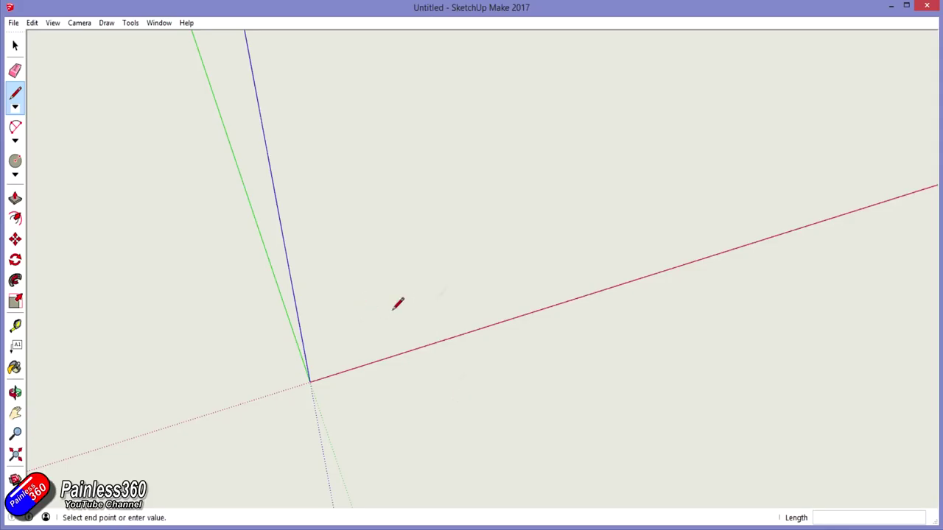
type("31.3mm")
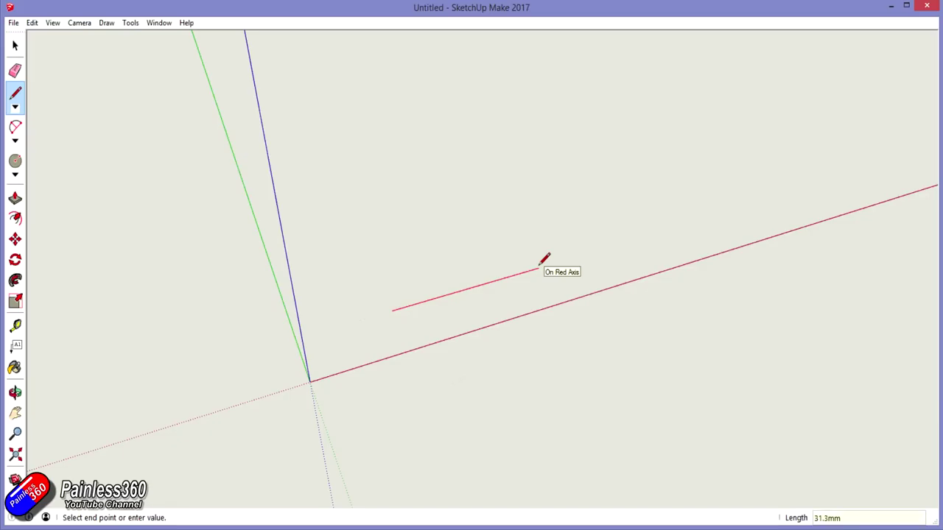
key("Return")
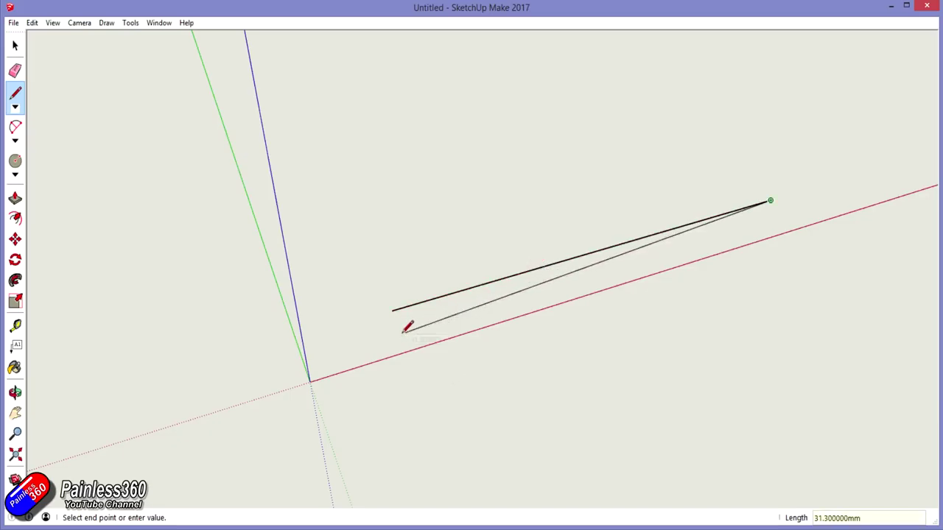
key("space")
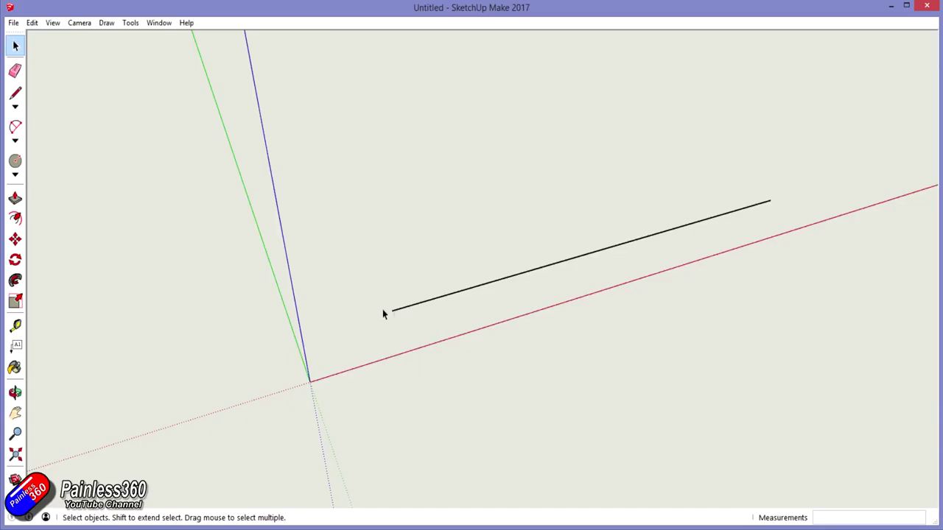
key("t")
Place guide points 2.5 mm beyond both ends of the line
left_click(392, 309)
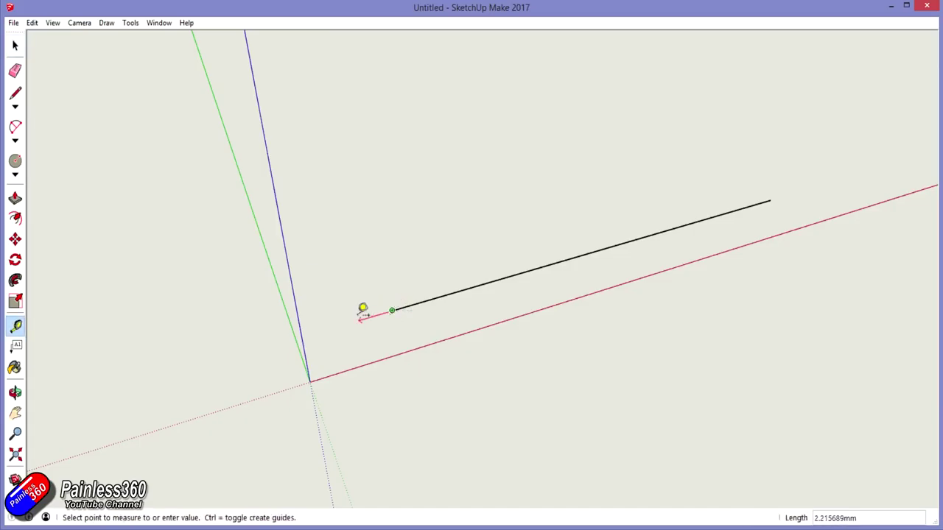
type("2.5")
key("Return")
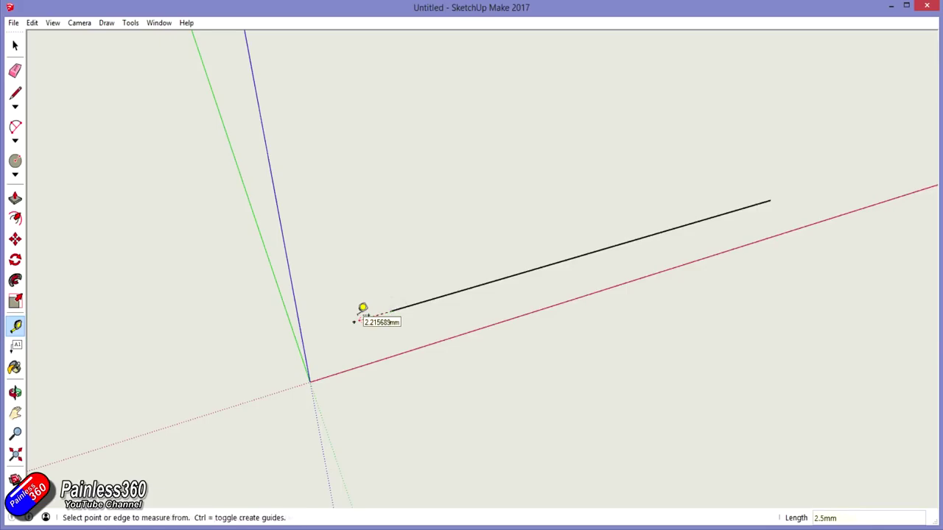
left_click(771, 200)
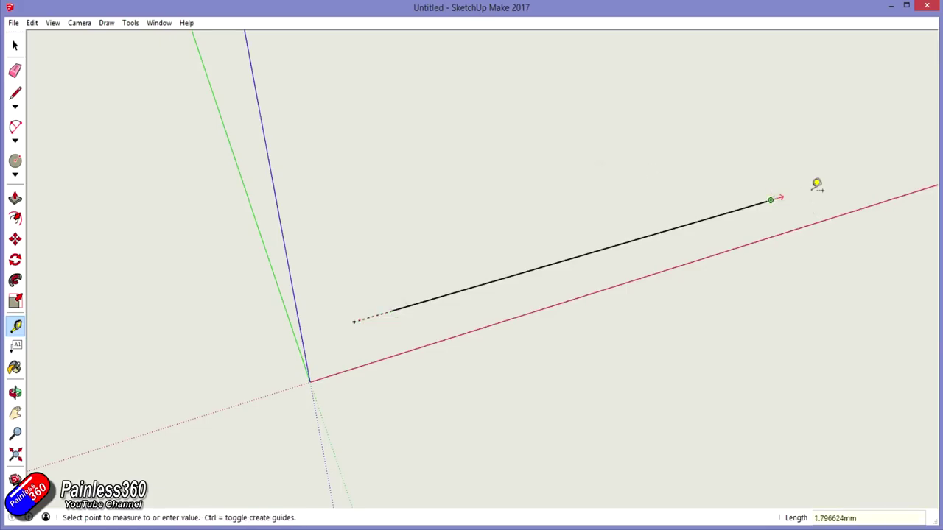
type("2.5")
key("Return")
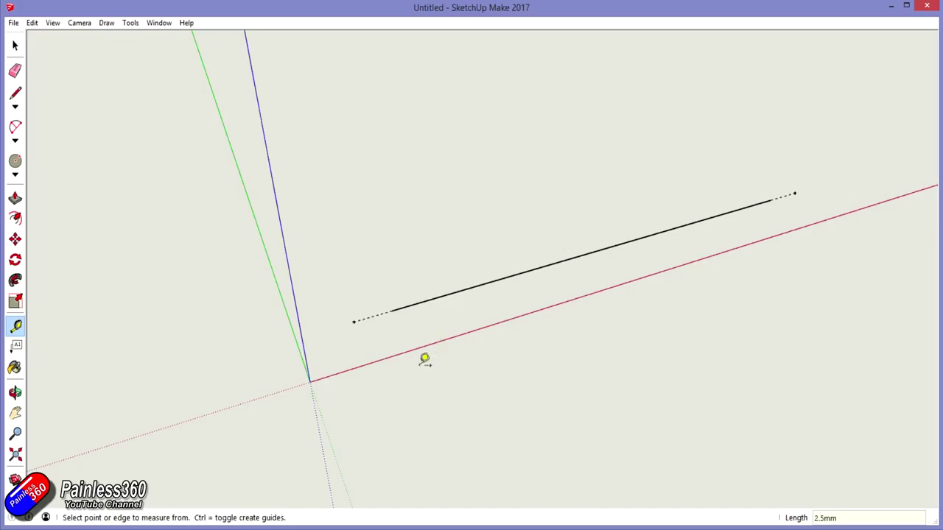
Draw a 2.6 mm radius circle on the left guide point and measure across it
key("c")
left_click(354, 322)
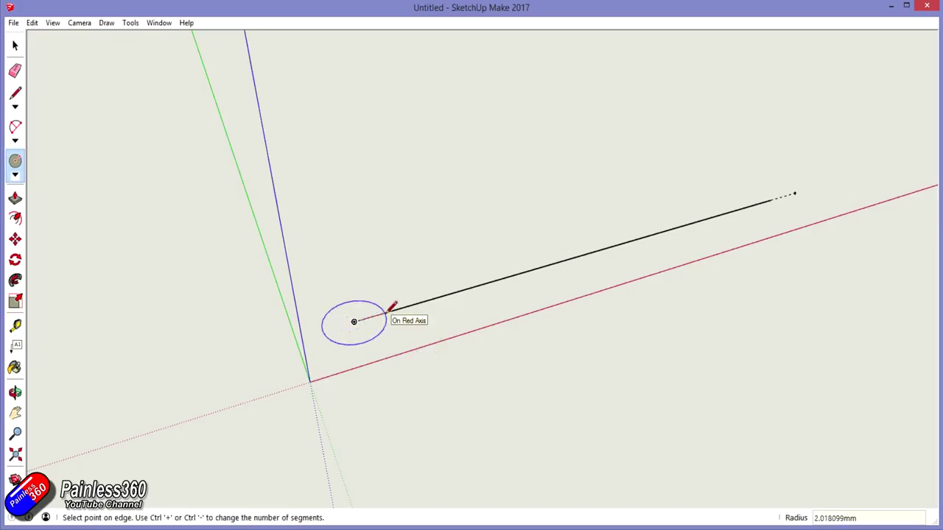
type("2.6mm")
key("Return")
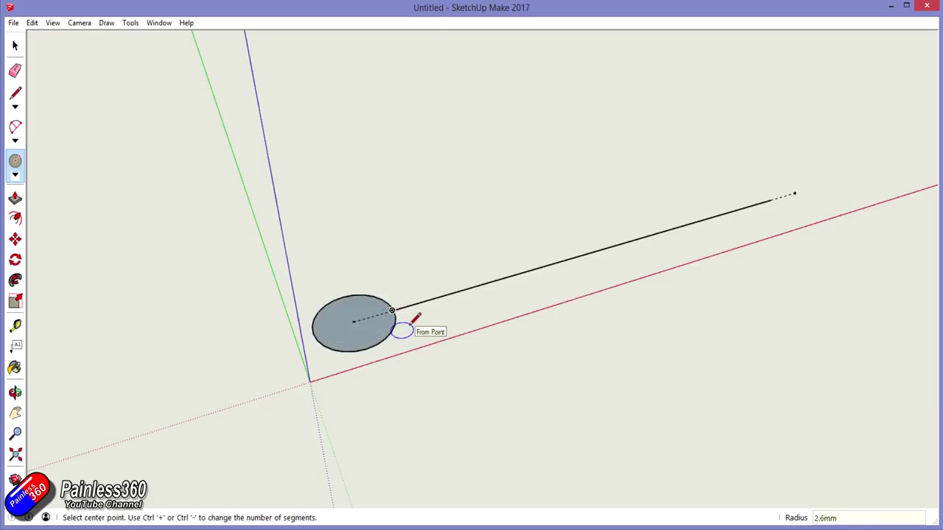
key("t")
left_click(343, 298)
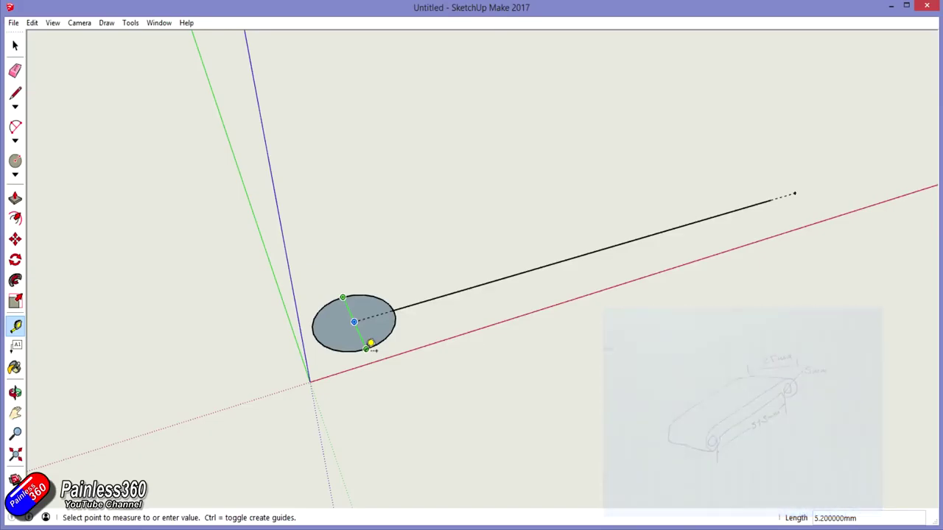
left_click(366, 348)
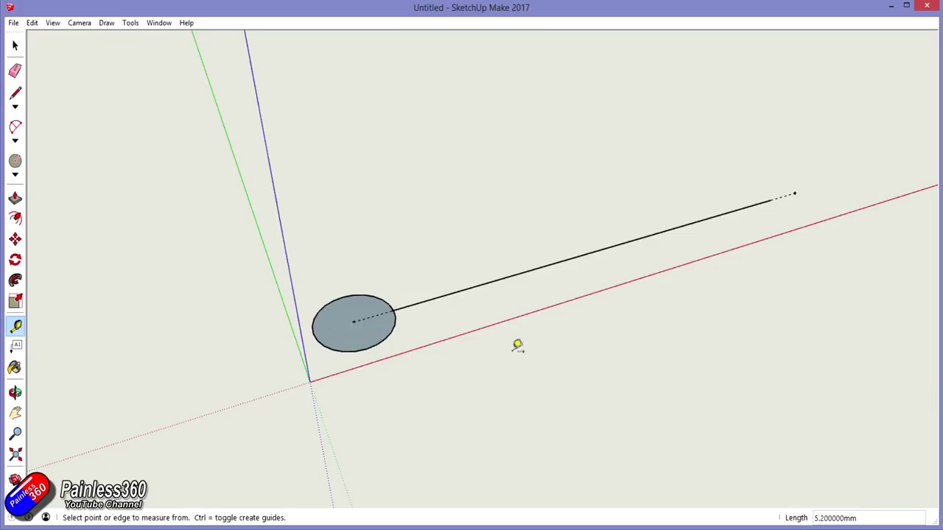
Draw a matching 2.6 mm circle at the line's far end
key("c")
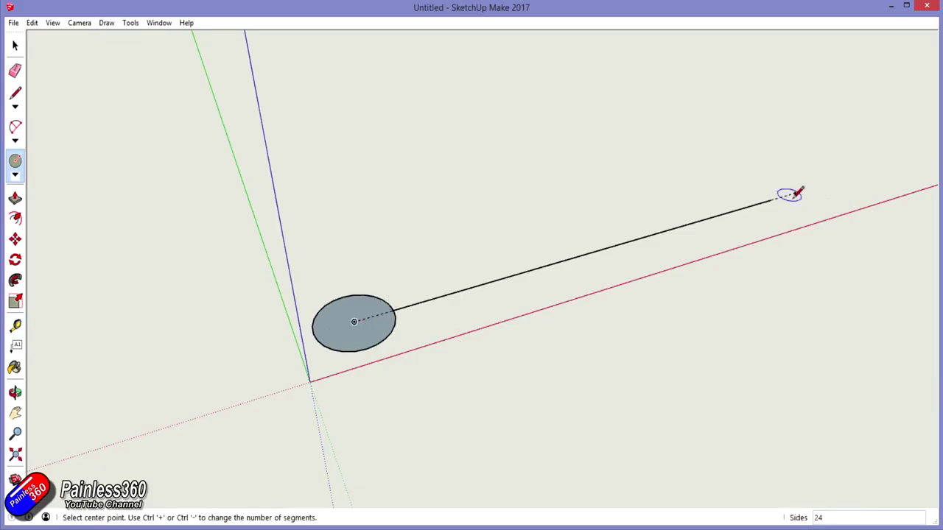
left_click(794, 193)
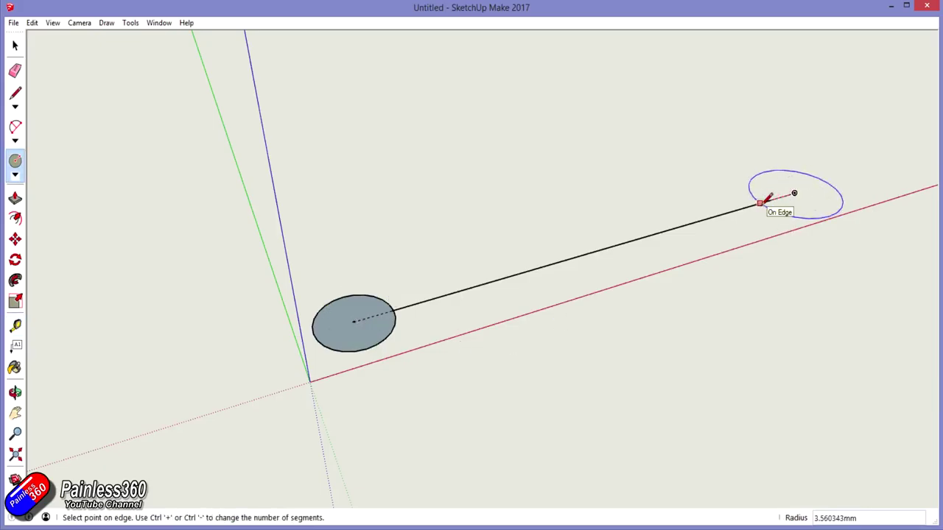
type("6mm")
key("Return")
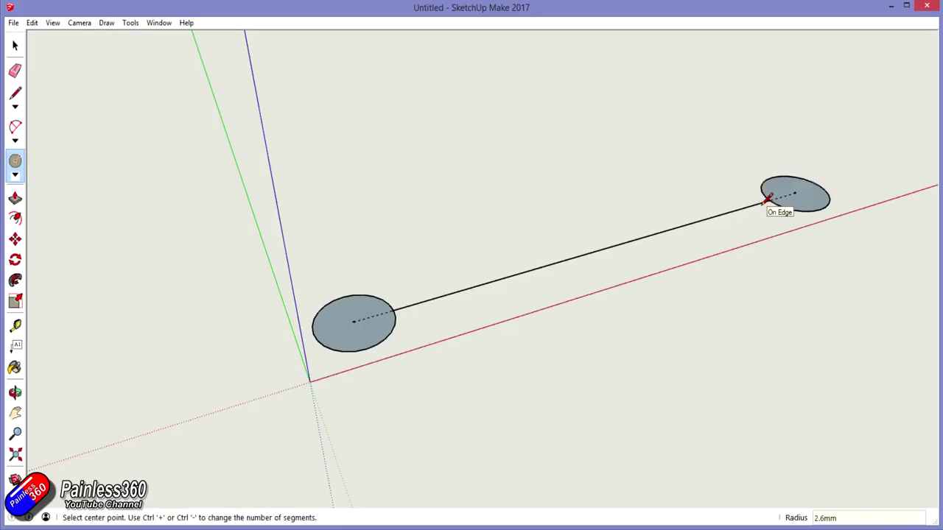
key("space")
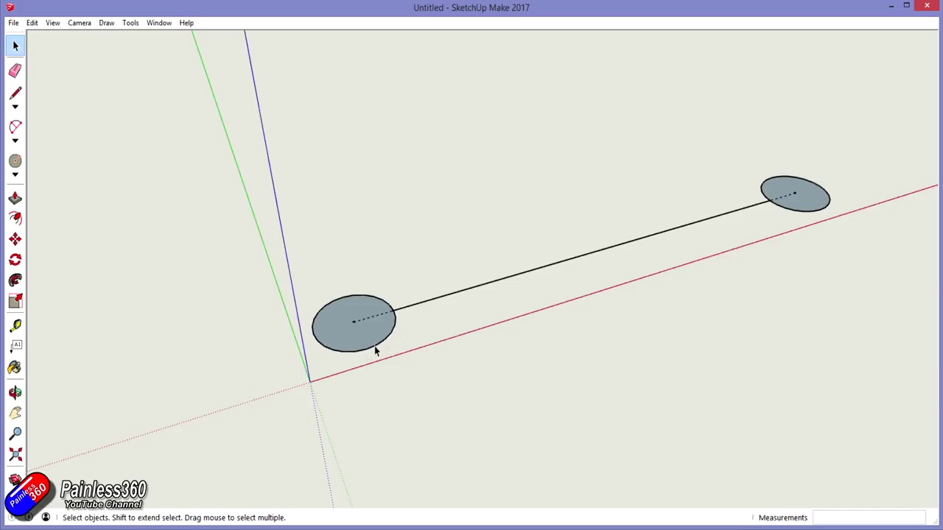
Offset the left circle outward 1.6 mm and delete its inner face
left_click(17, 219)
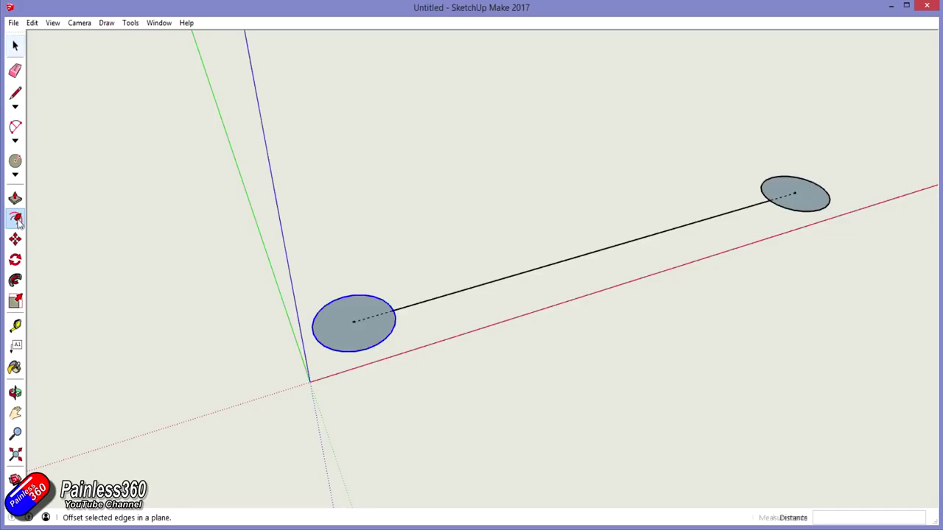
left_click(366, 352)
type("1.6")
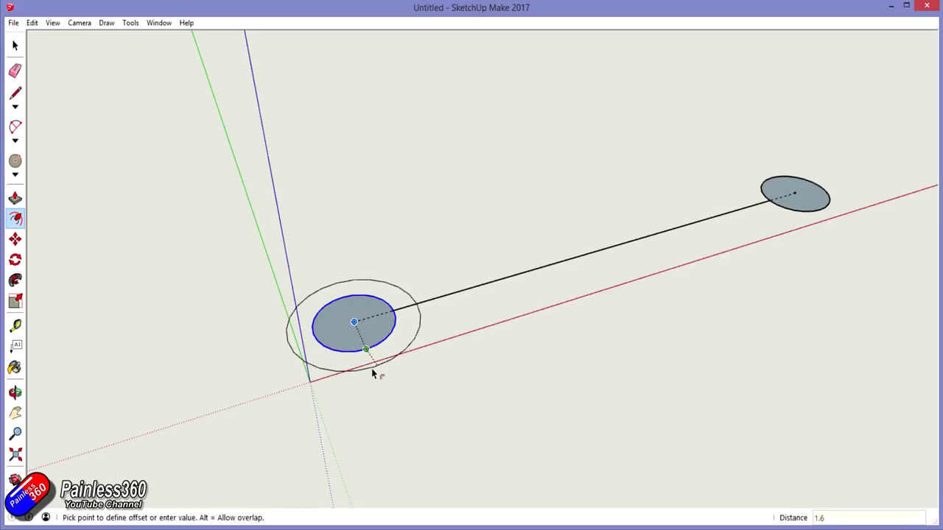
type("mm")
key("Return")
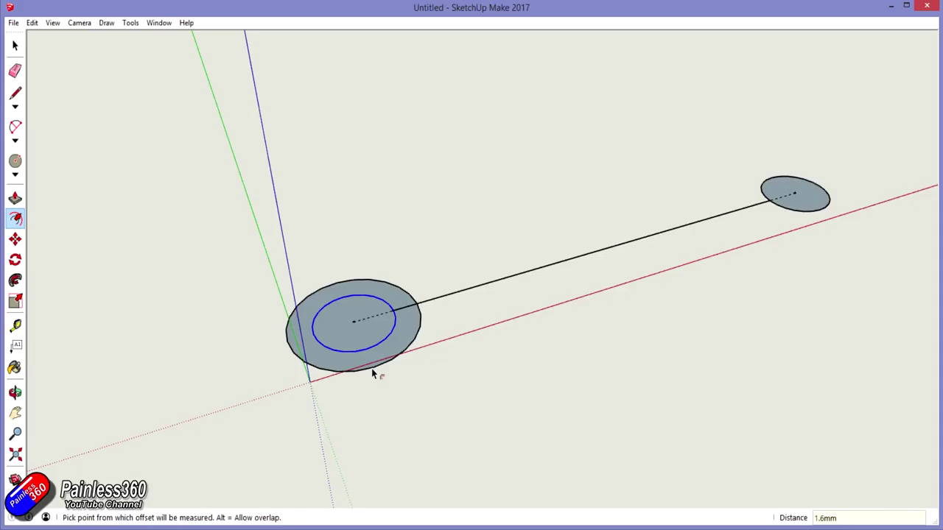
key("space")
left_click(343, 330)
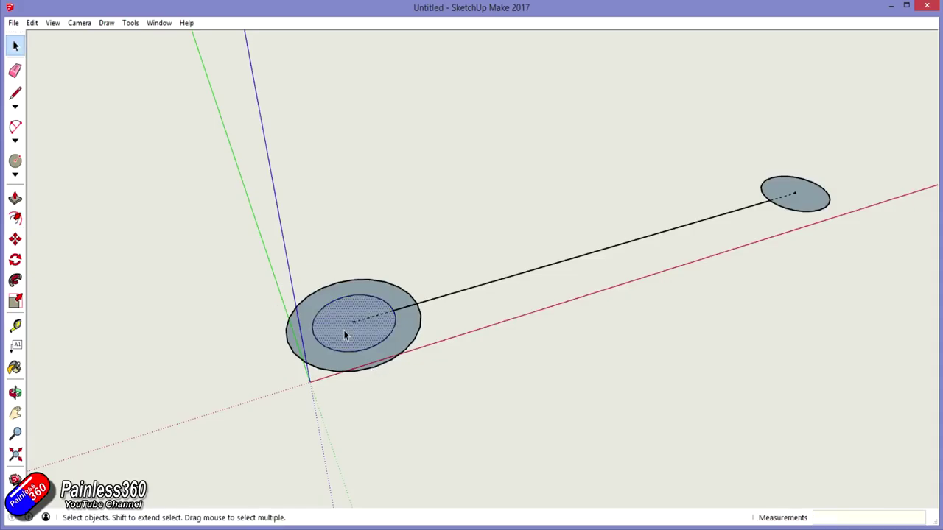
key("Delete")
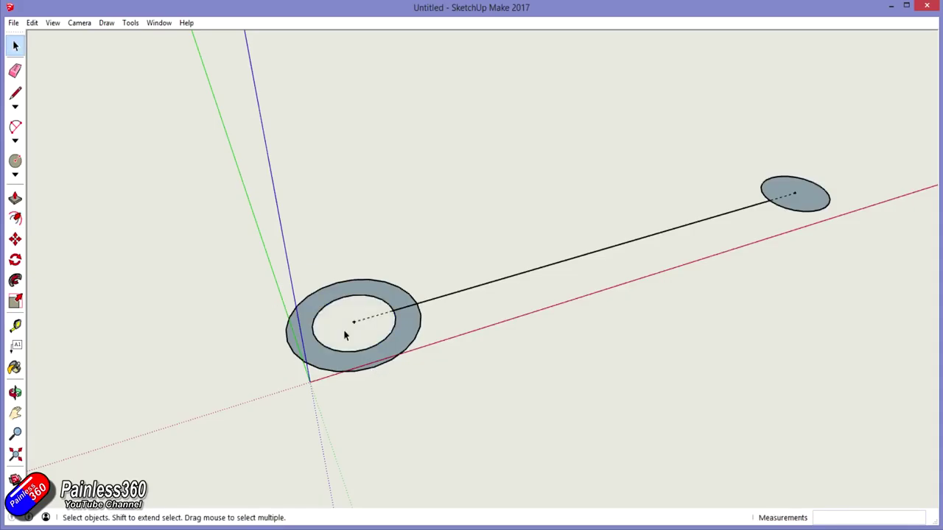
key("e")
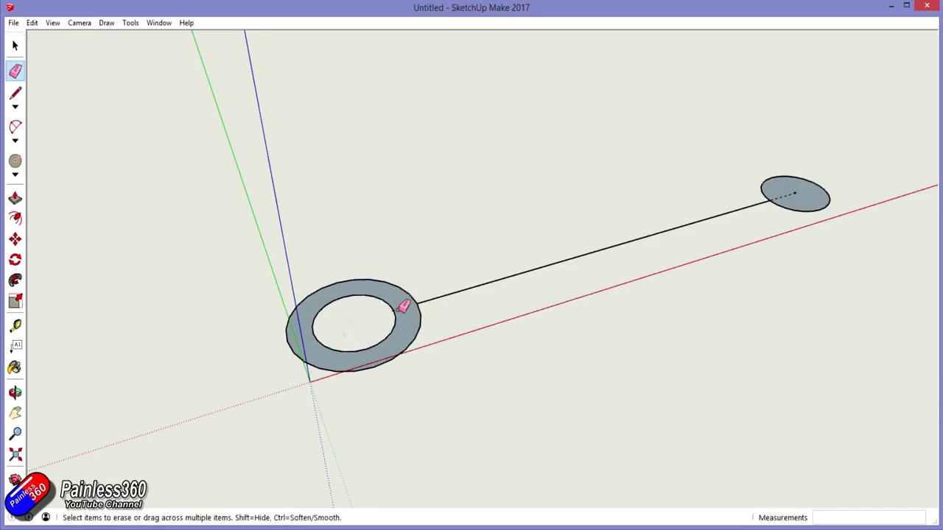
key("space")
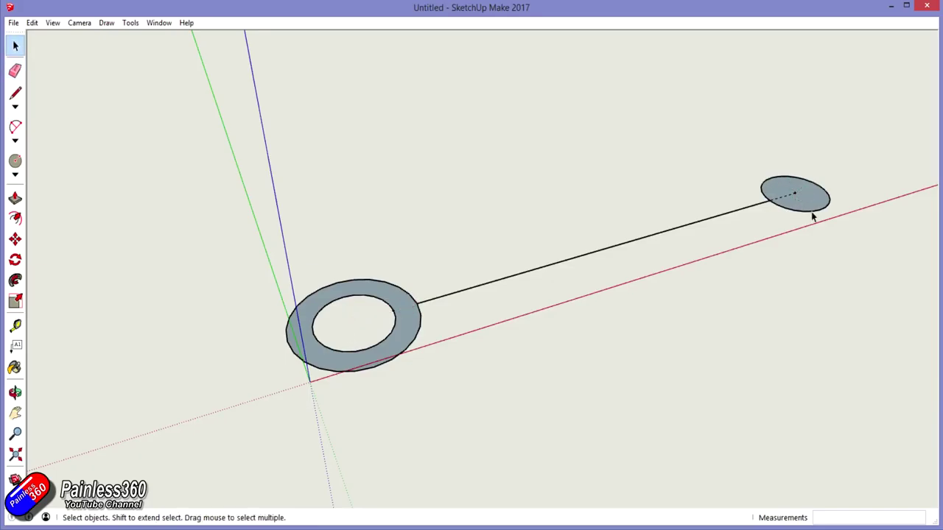
Offset the small right circle outward 1.6 mm and delete its inner face
left_click(15, 218)
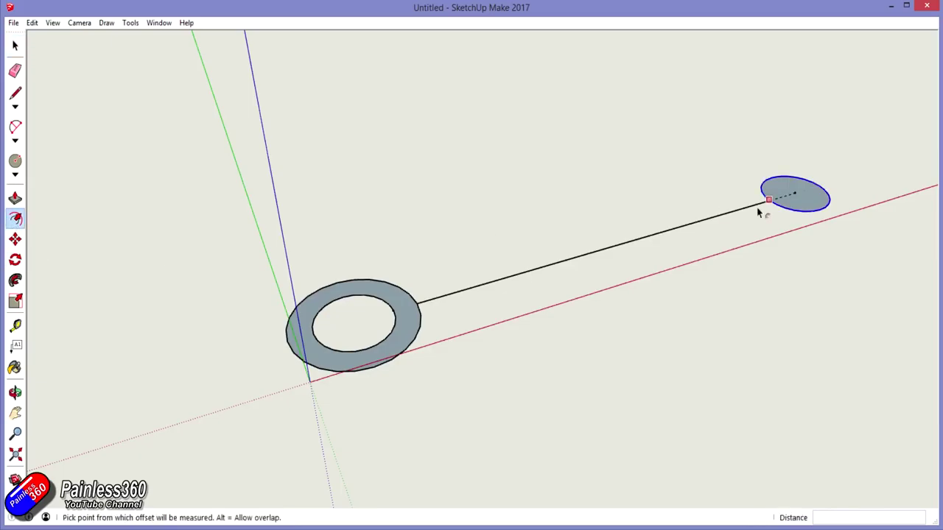
left_click(816, 211)
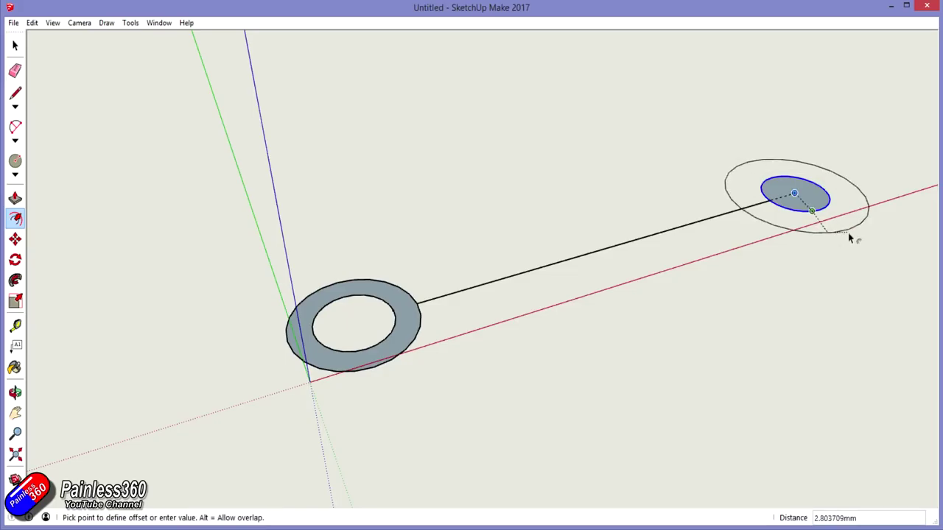
type("5")
key("Return")
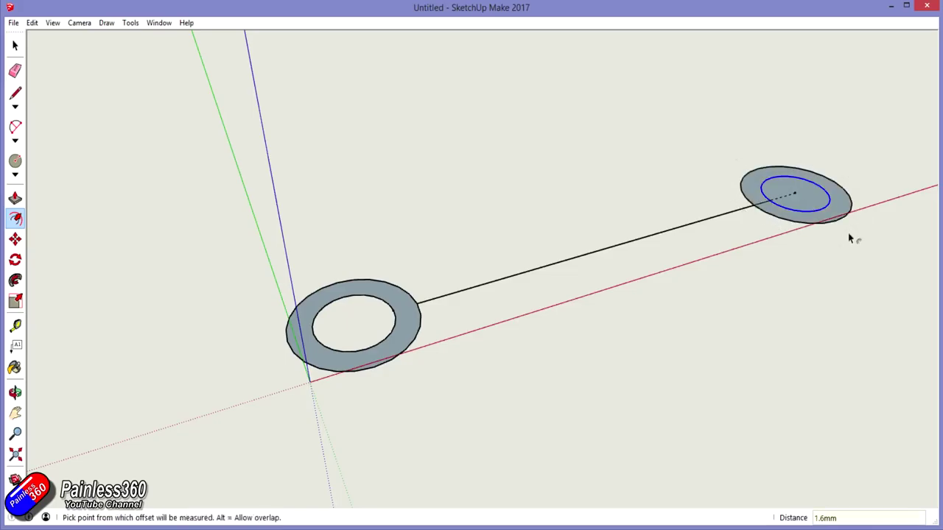
key("space")
left_click(815, 201)
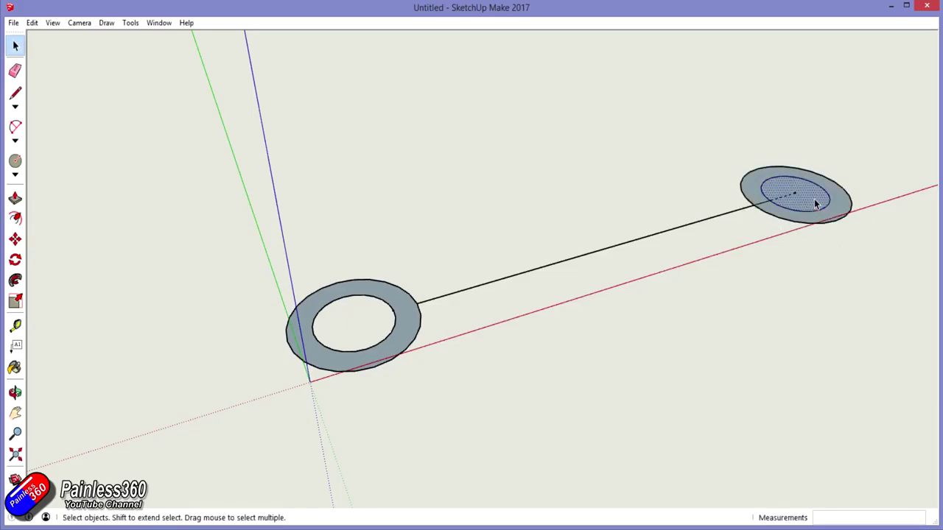
key("Delete")
key("e")
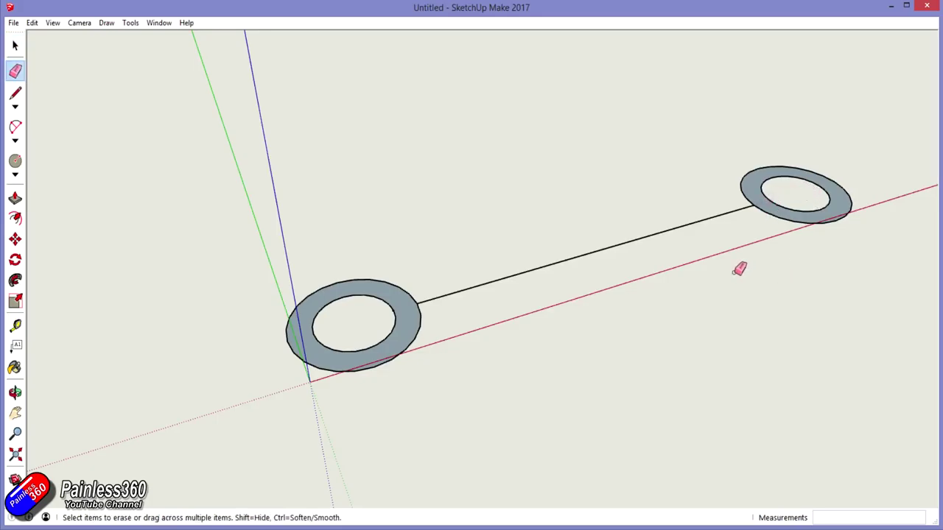
key("l")
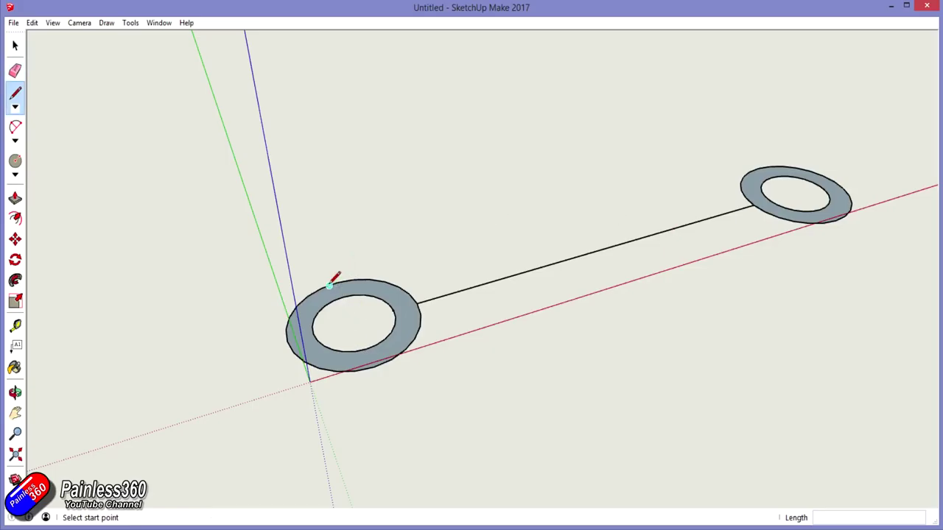
scroll(343, 280, "up", 2)
scroll(355, 269, "up", 3)
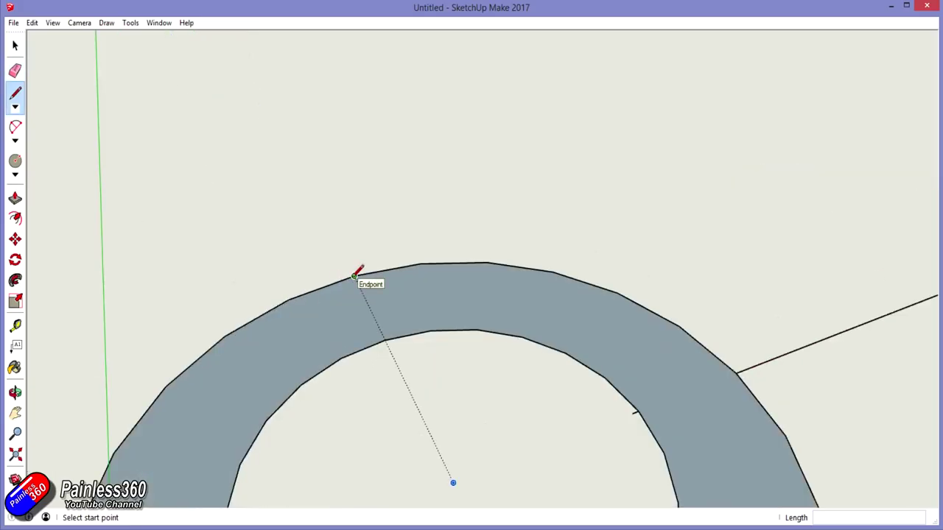
Draw an edge joining the near ring to the far ring, undoing two failed arc erasures
left_click(356, 275)
scroll(361, 270, "down", 5)
scroll(366, 270, "down", 2)
scroll(710, 166, "up", 2)
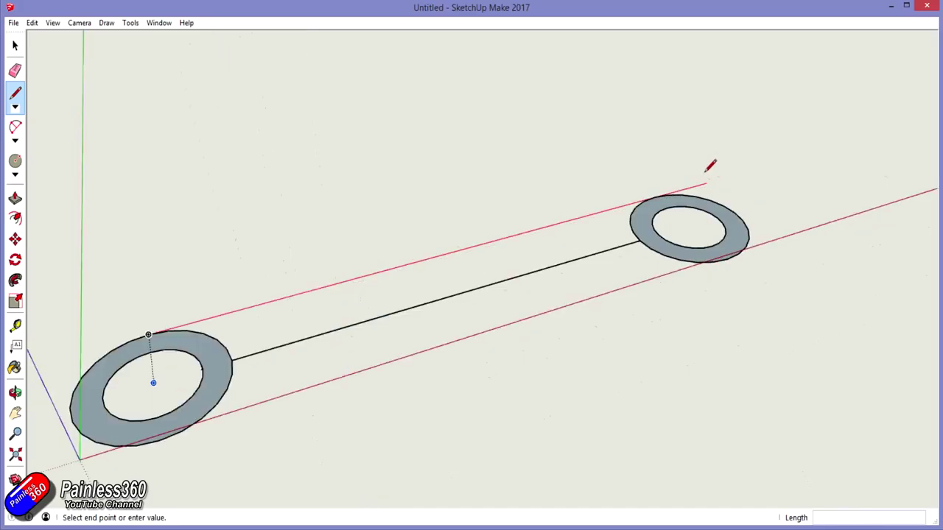
scroll(708, 170, "up", 2)
left_click(621, 214)
scroll(621, 213, "down", 3)
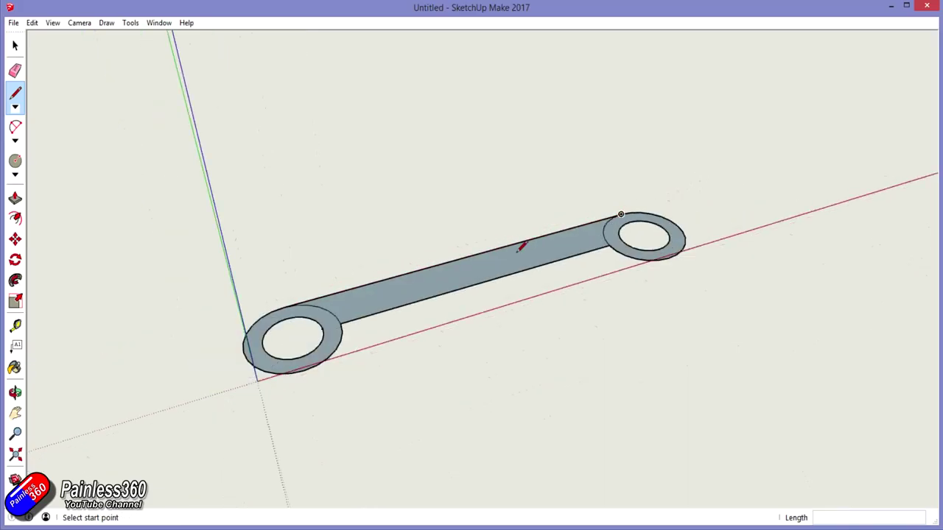
key("e")
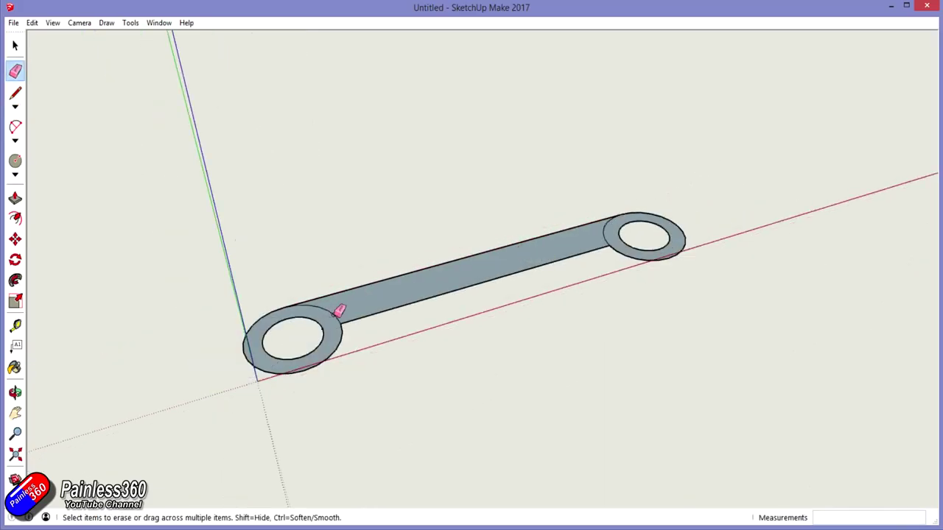
left_click(339, 311)
key("ctrl+z")
scroll(417, 285, "up", 5)
scroll(418, 287, "down", 2)
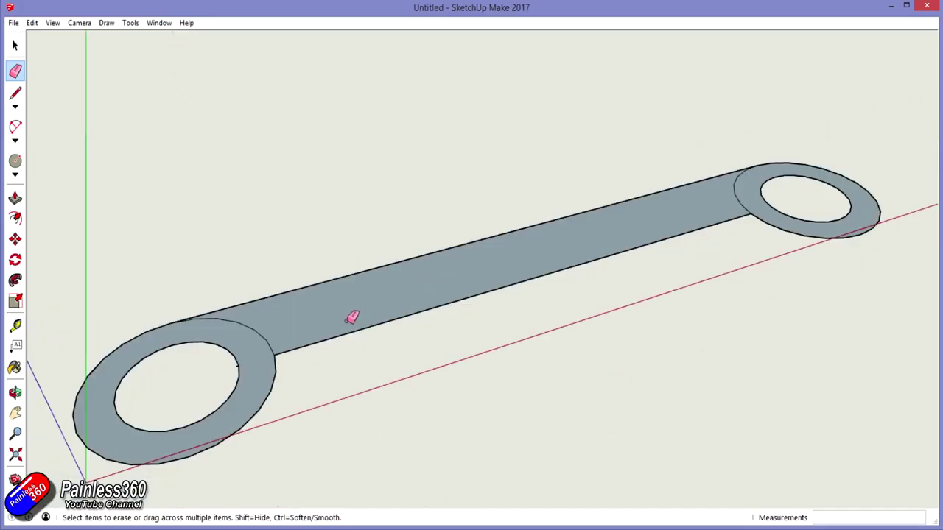
middle_click_drag(301, 331, 483, 315, "shift")
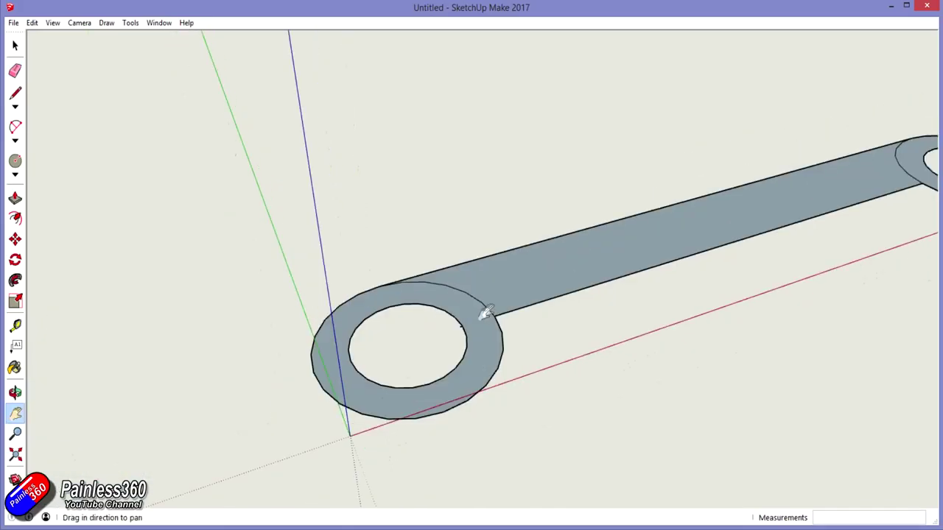
key("o")
left_click_drag(506, 331, 501, 459)
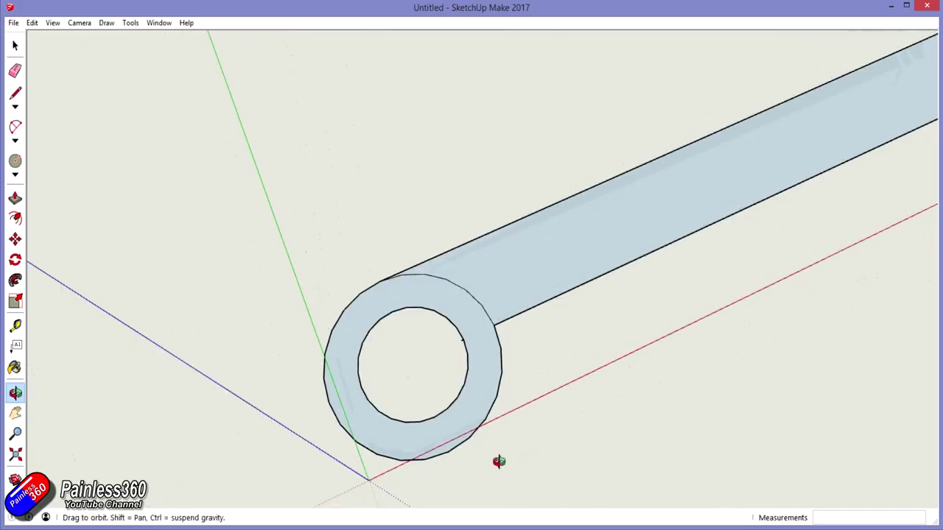
key("e")
left_click(477, 299)
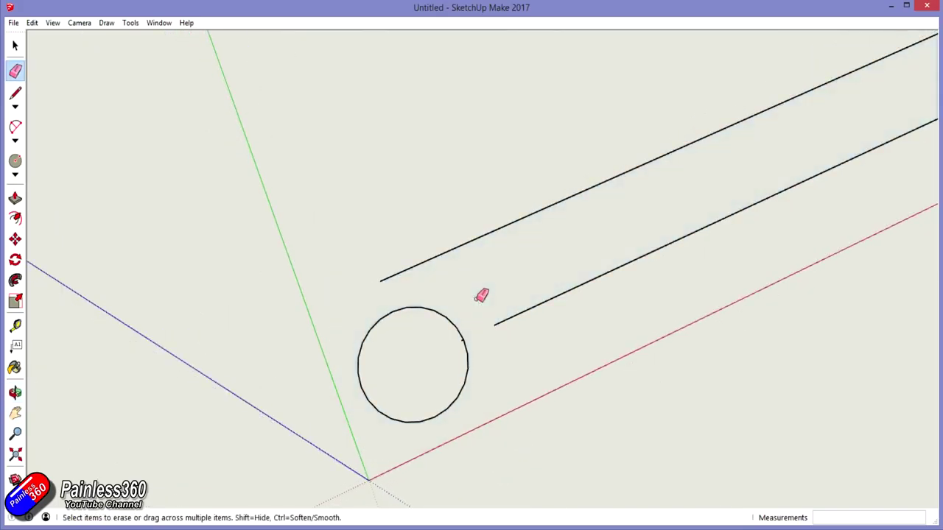
key("ctrl+z")
scroll(482, 295, "up", 3)
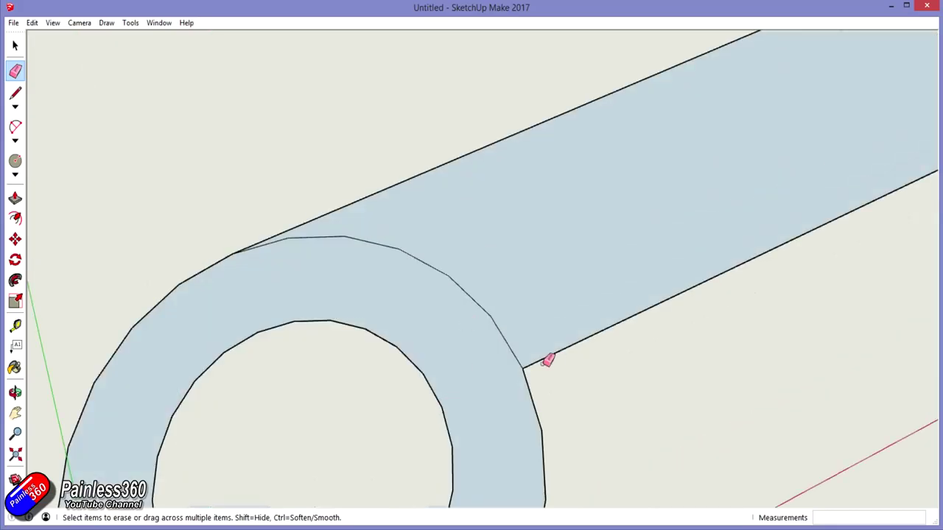
Redraw the ring-to-bar junction edge and erase the leftover edge and curved seam
key("l")
left_click(542, 431)
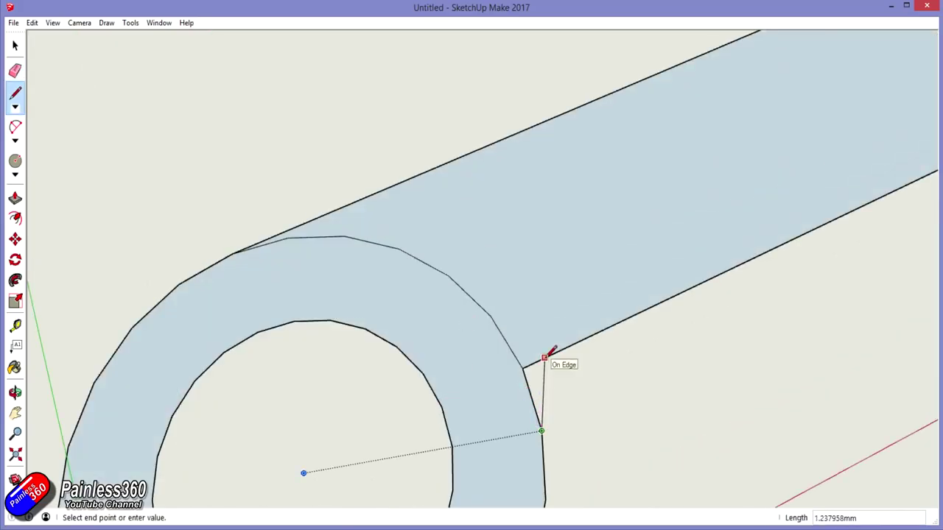
left_click(545, 358)
key("e")
left_click(532, 399)
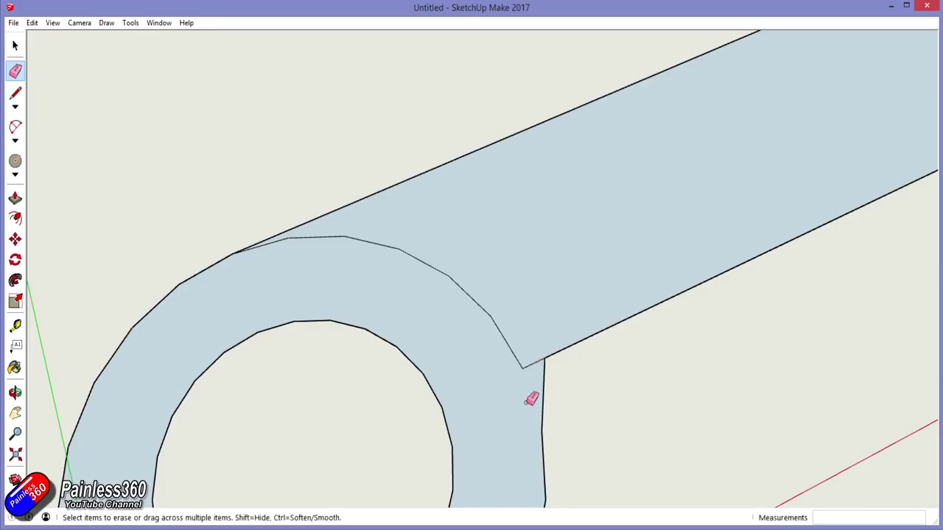
left_click(505, 350)
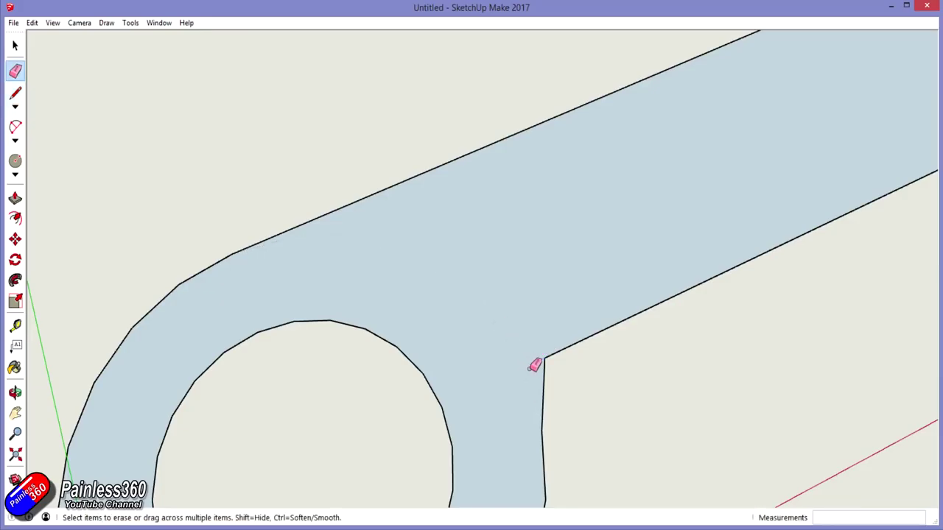
scroll(533, 372, "down", 3)
scroll(533, 369, "down", 2)
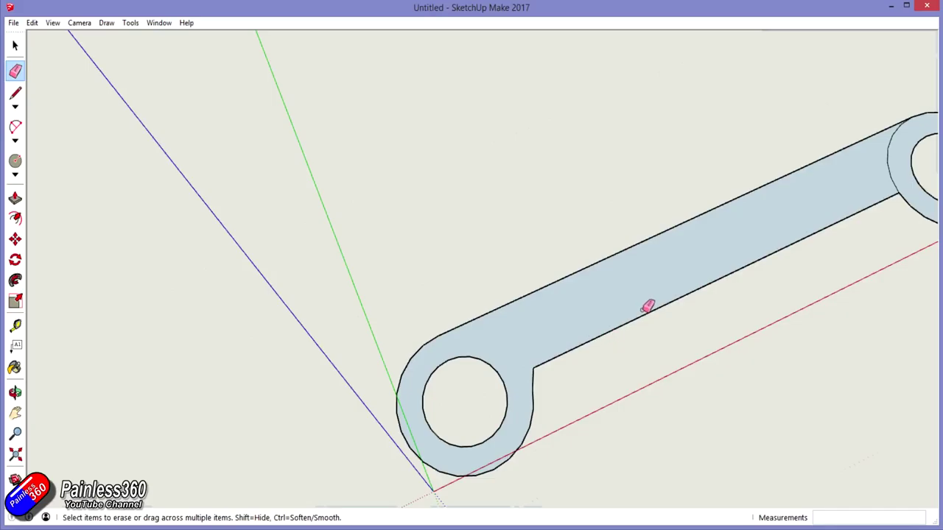
key("l")
scroll(540, 374, "up", 3)
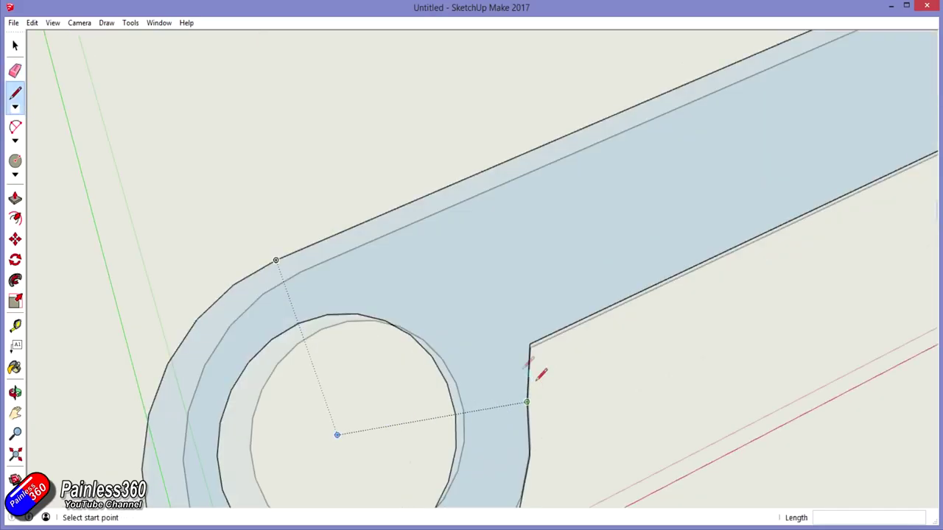
Redraw the inner corner edges at the left ring and erase the stray edges
left_click(530, 347)
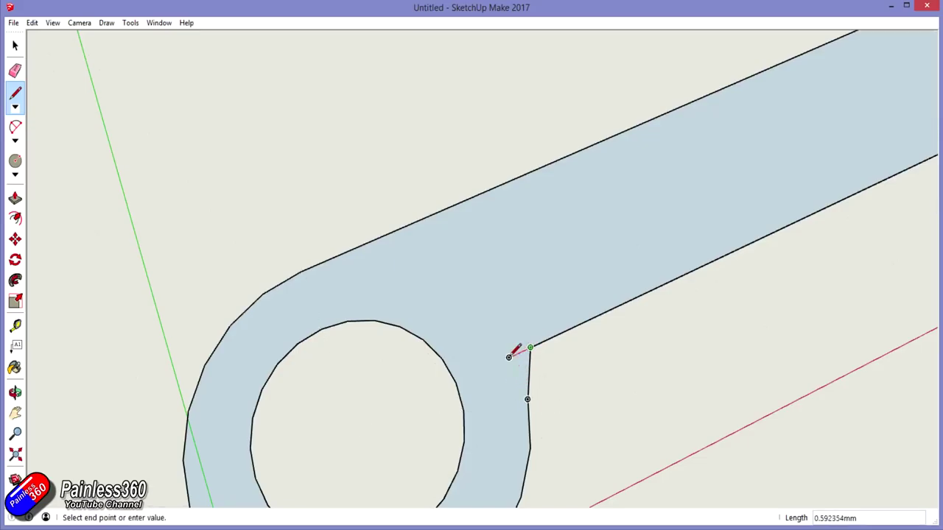
left_click(508, 357)
left_click(527, 399)
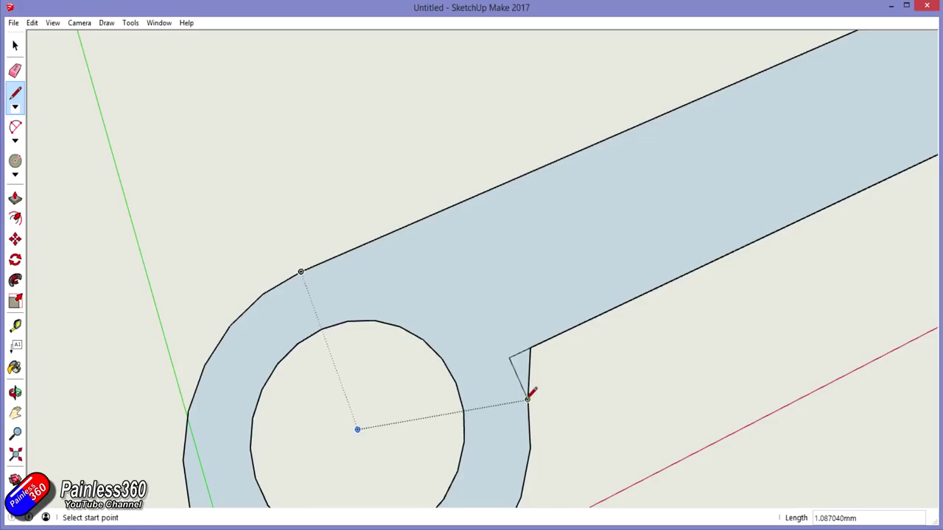
key("e")
left_click(530, 374)
scroll(543, 389, "down", 2)
scroll(542, 388, "up", 1)
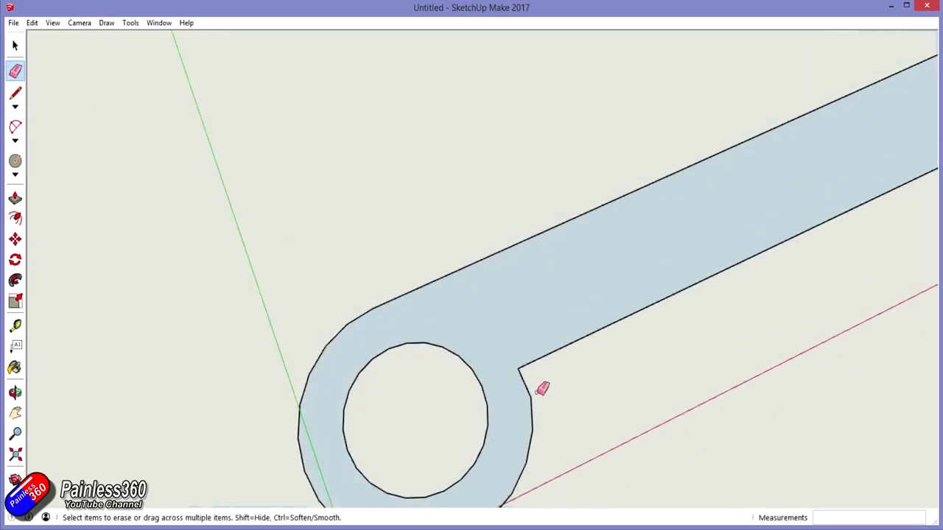
scroll(542, 388, "up", 1)
key("l")
left_click(528, 399)
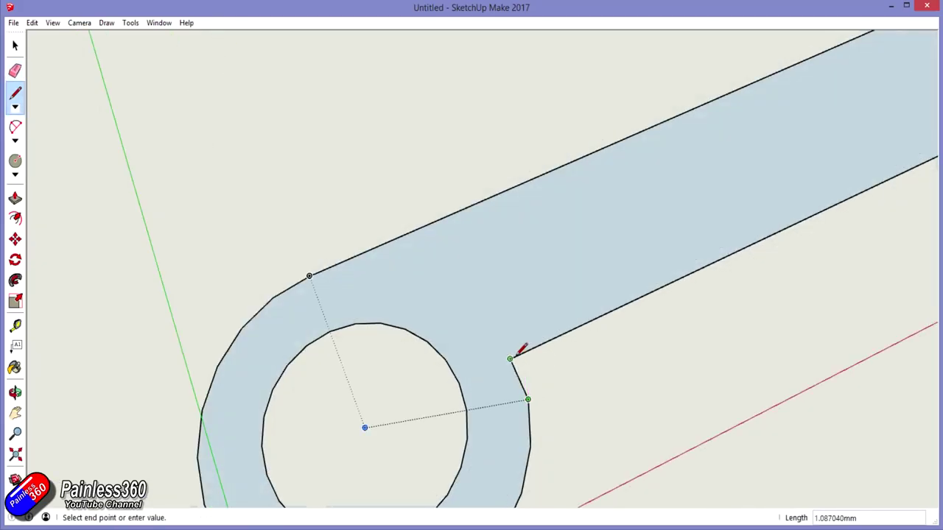
scroll(521, 352, "up", 3)
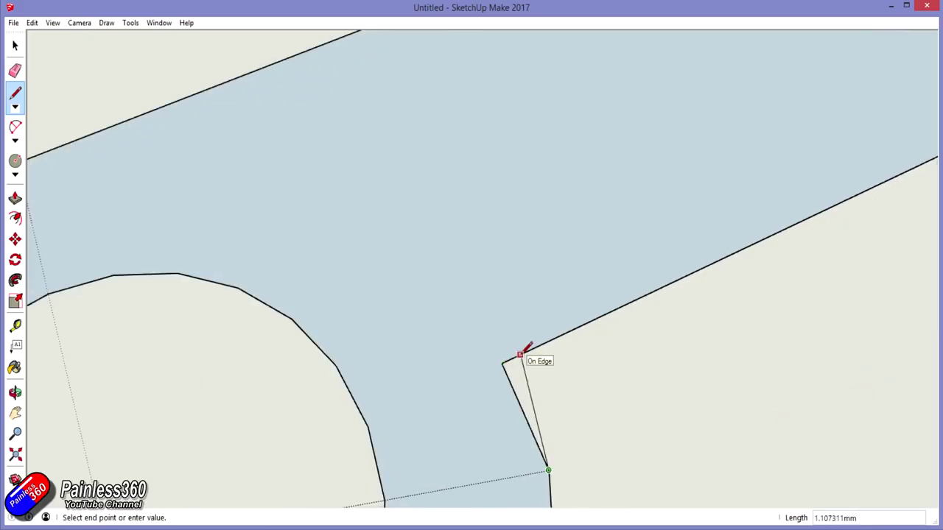
left_click(521, 353)
key("e")
left_click_drag(516, 352, 507, 383)
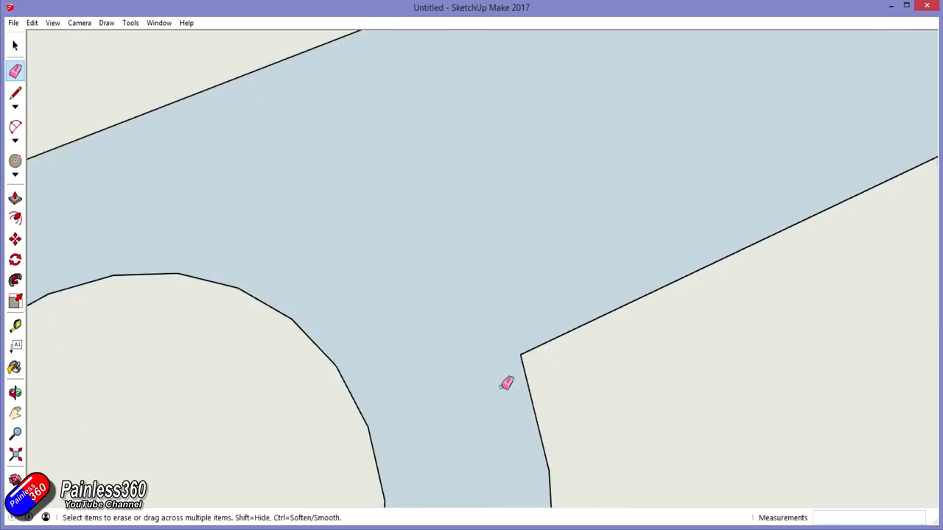
scroll(508, 381, "down", 3)
scroll(507, 381, "down", 2)
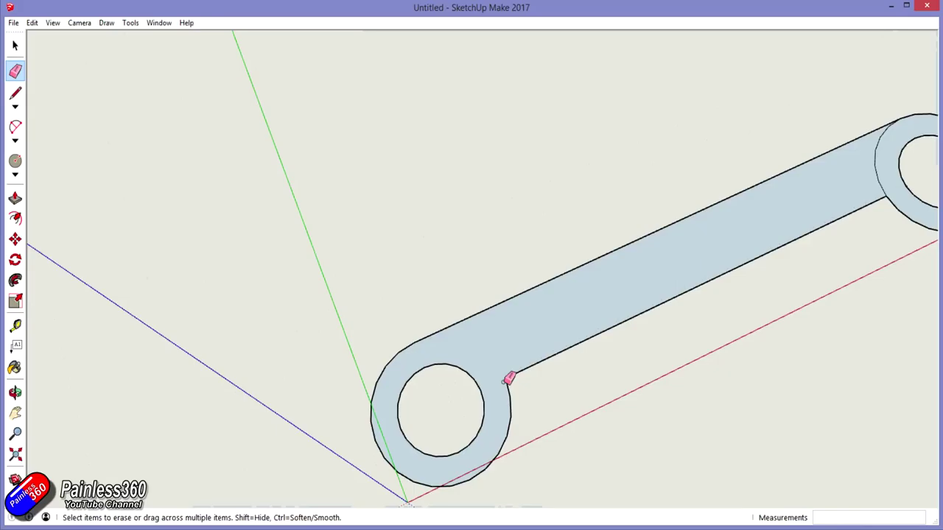
Erase the seam arc where the bar meets the right ring
key("h")
left_click_drag(574, 372, 402, 364)
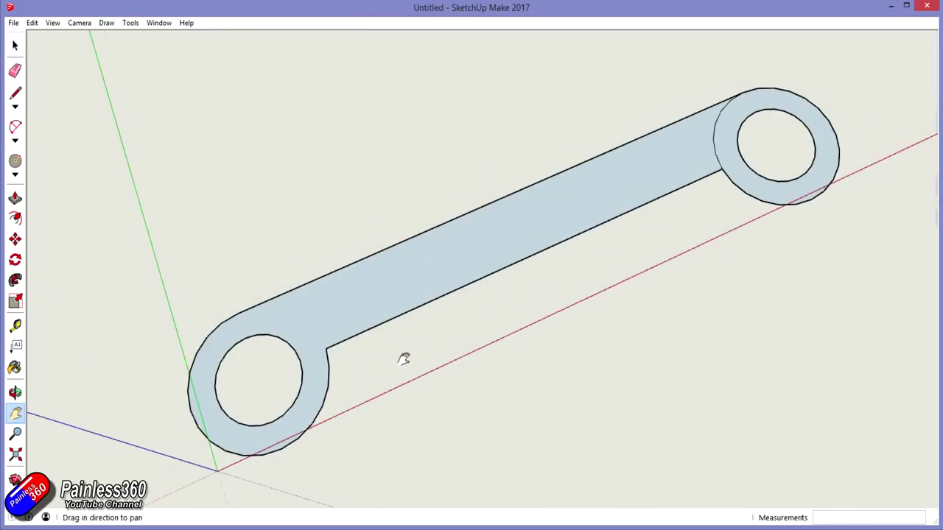
key("e")
left_click_drag(695, 143, 719, 141)
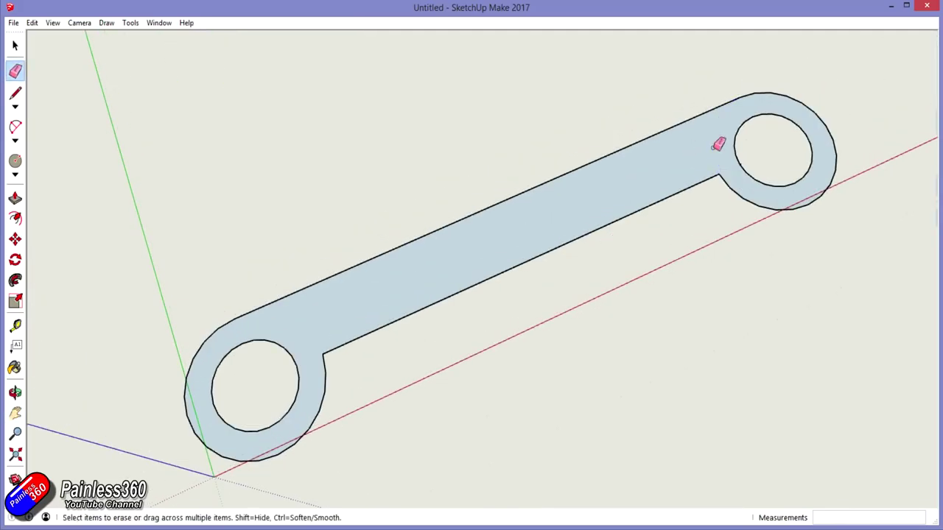
key("o")
left_click_drag(617, 347, 617, 176)
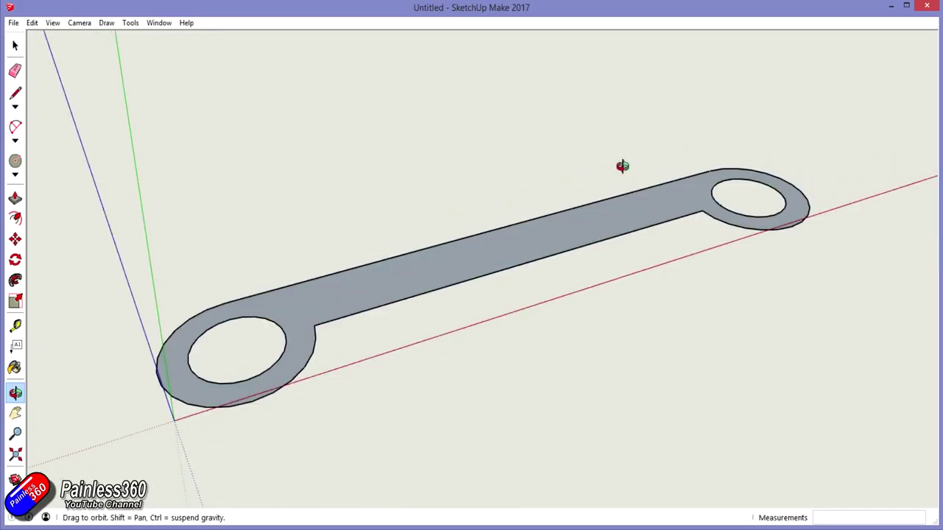
Extrude the ring-and-bar outline face 25 mm upward into a solid
key("p")
left_click(571, 219)
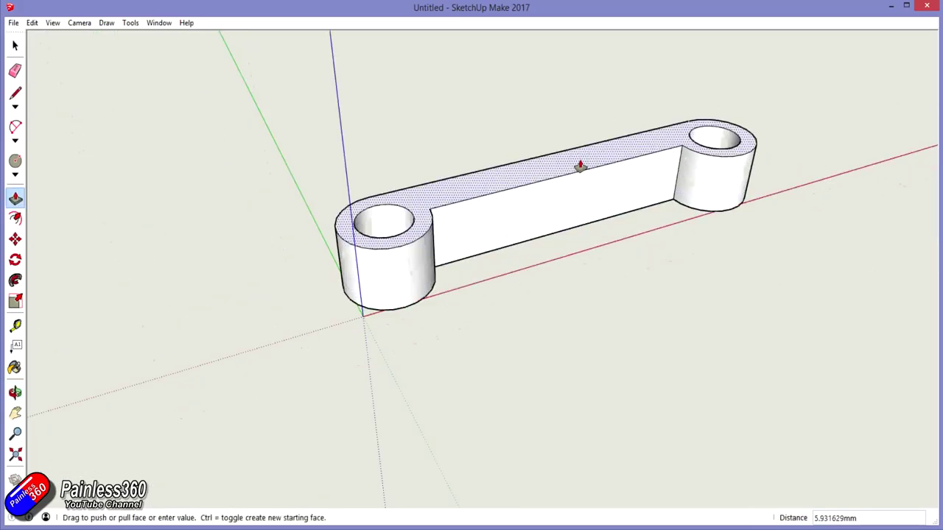
type("25.000000")
key("Return")
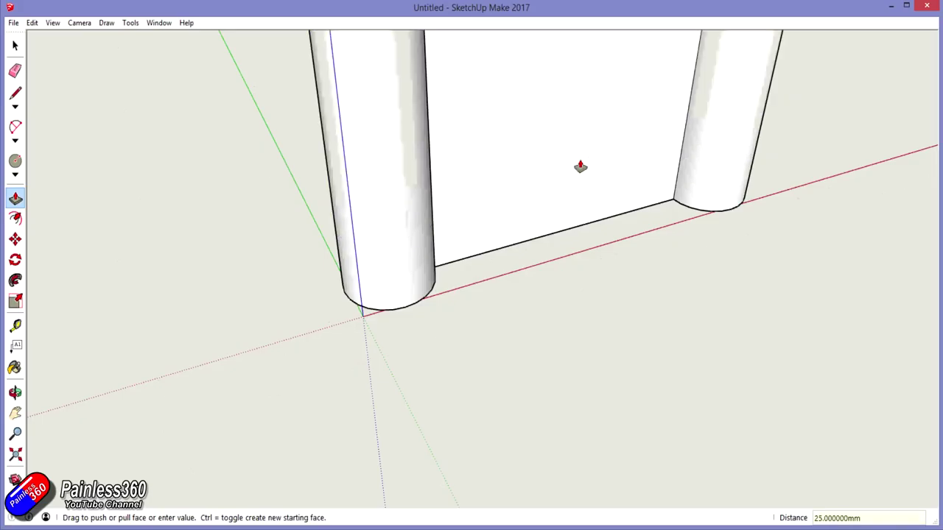
key("h")
left_click_drag(583, 158, 523, 294)
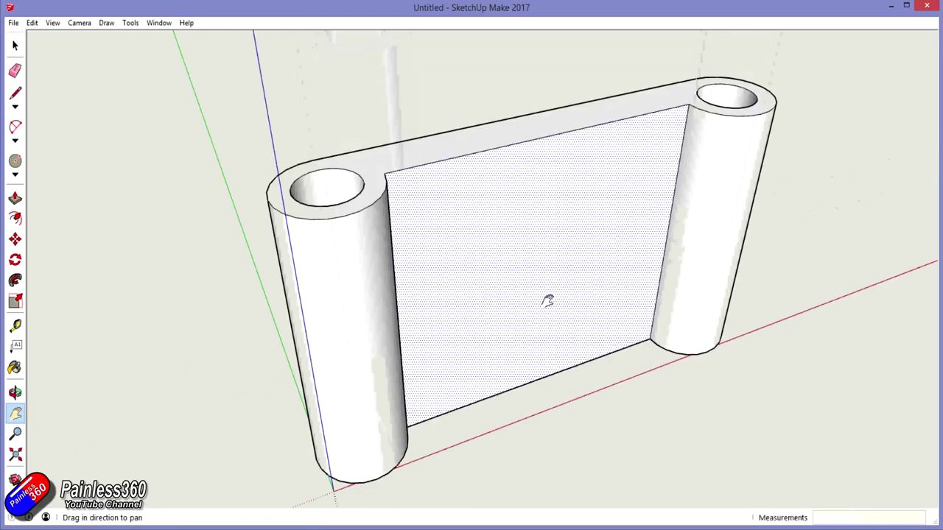
key("o")
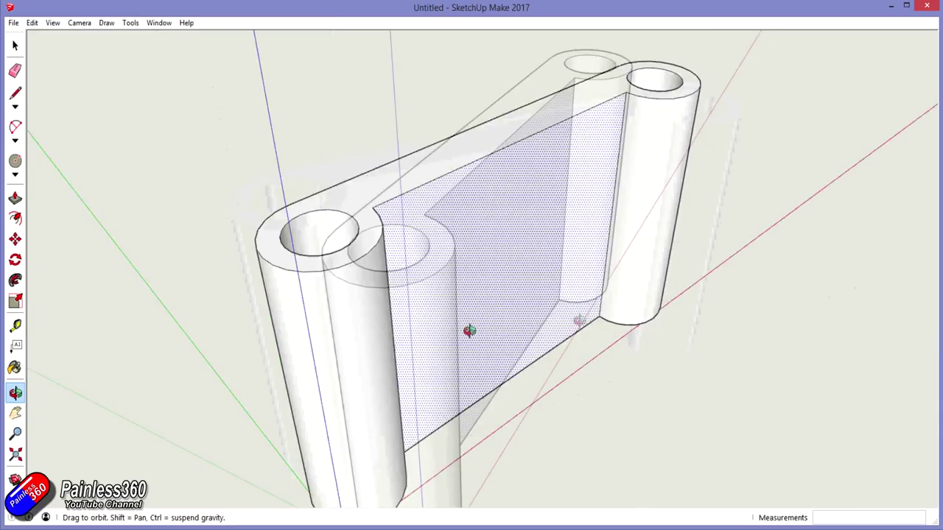
mouse_move(431, 336)
left_mouse_down()
mouse_move(739, 359)
mouse_move(582, 431)
mouse_move(450, 371)
mouse_move(442, 236)
mouse_move(363, 304)
mouse_move(362, 351)
mouse_move(448, 250)
mouse_move(444, 344)
mouse_move(530, 269)
mouse_move(581, 154)
mouse_move(650, 174)
mouse_move(550, 285)
mouse_move(747, 158)
mouse_move(615, 233)
mouse_move(506, 206)
mouse_move(471, 223)
mouse_move(499, 293)
mouse_move(608, 225)
mouse_move(381, 307)
mouse_move(457, 285)
mouse_move(540, 225)
mouse_move(486, 307)
mouse_move(507, 310)
mouse_move(507, 257)
mouse_move(497, 326)
mouse_move(513, 366)
left_mouse_up()
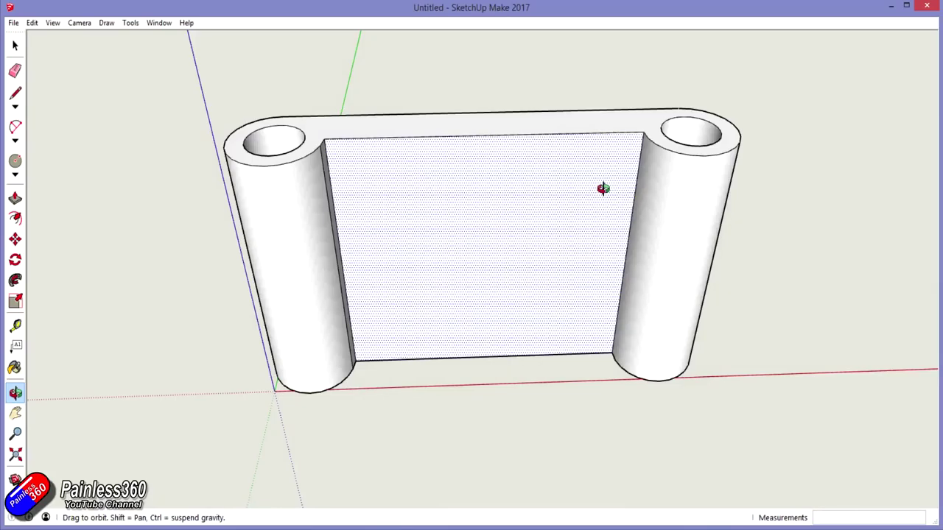
Split the top strip beside each ring and push it down 2 mm
key("l")
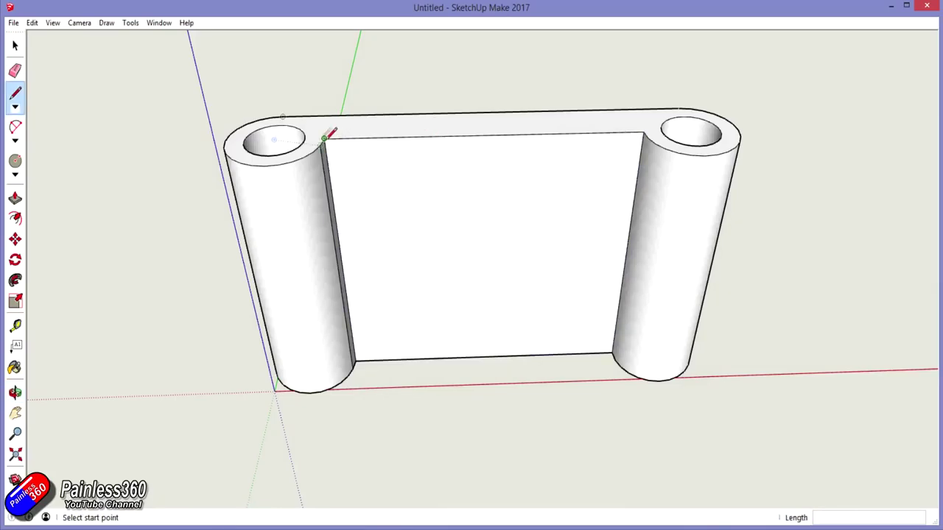
left_click(324, 138)
left_click(329, 115)
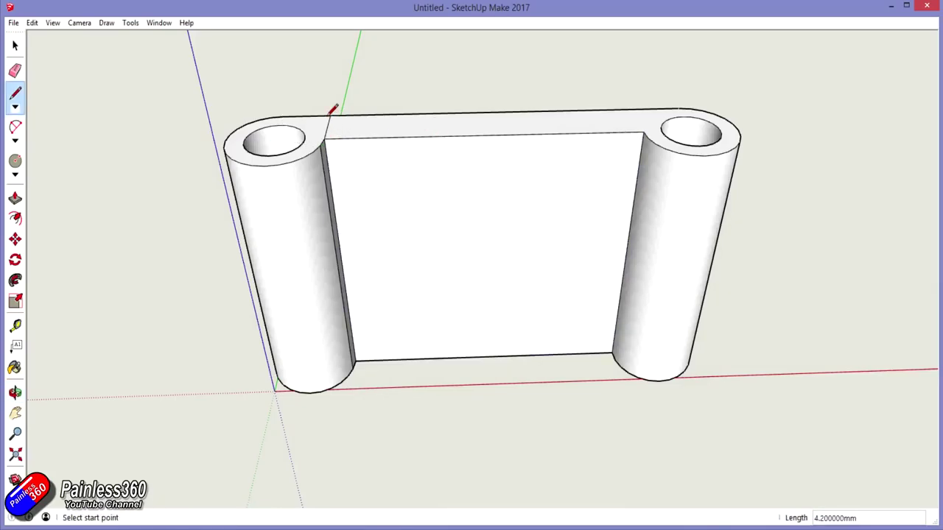
left_click(643, 132)
left_click(634, 109)
key("p")
left_click_drag(579, 126, 576, 136)
type("2")
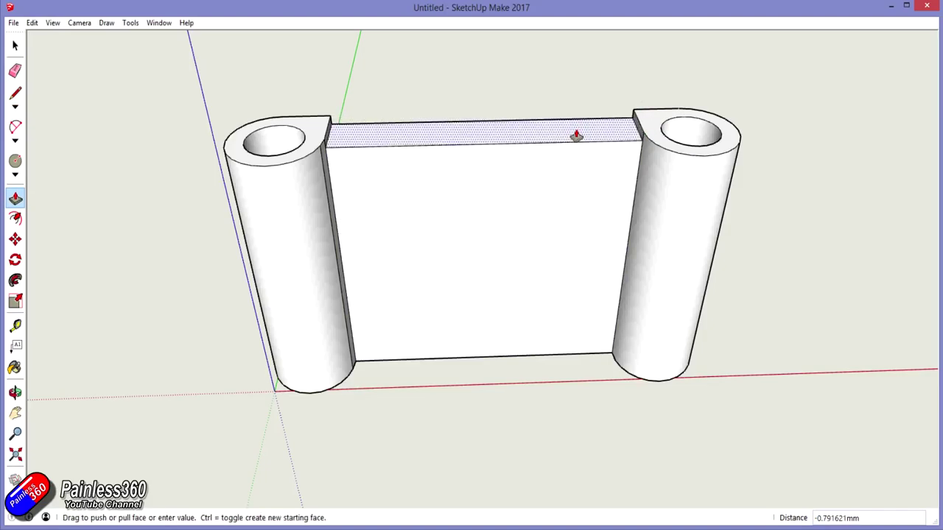
type(".000000mm")
key("Return")
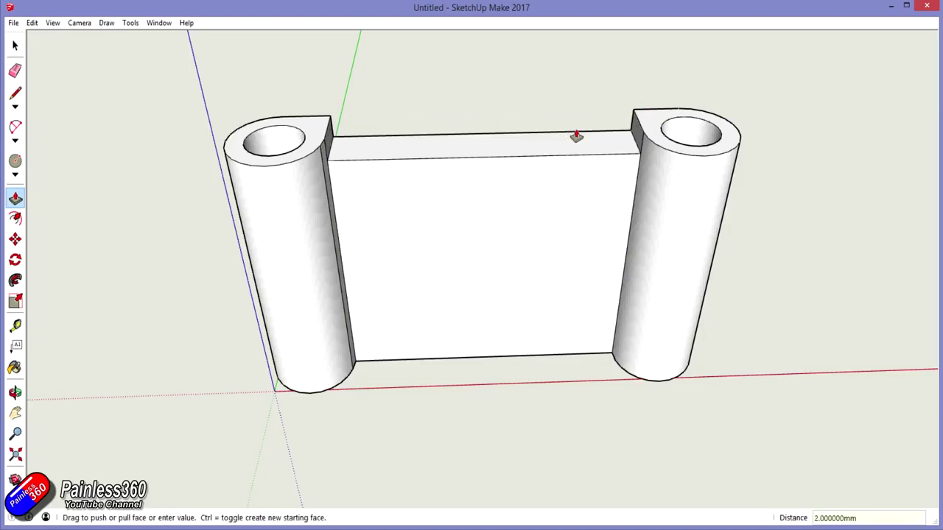
Split the front face beside each ring and recess the middle 2 mm
middle_click_drag(568, 164, 544, 51)
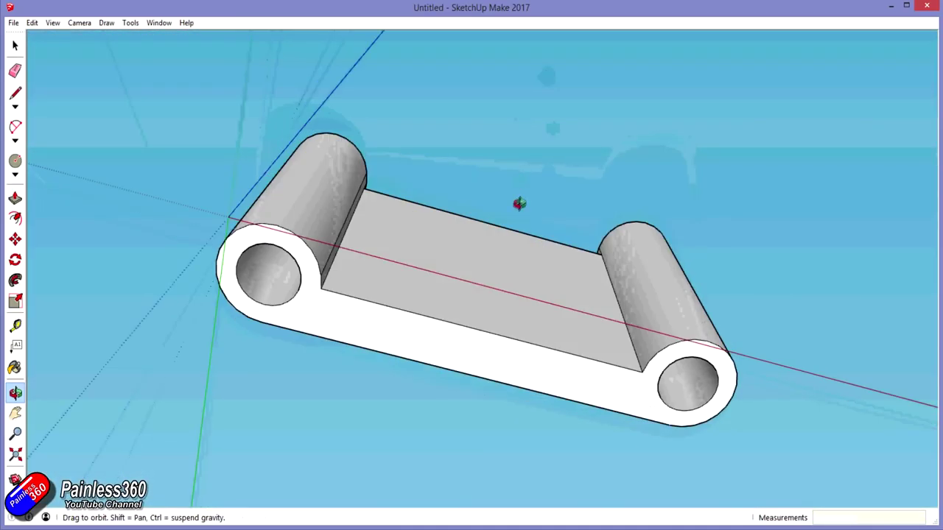
middle_click_drag(544, 51, 518, 204)
left_click(320, 288)
left_click(313, 335)
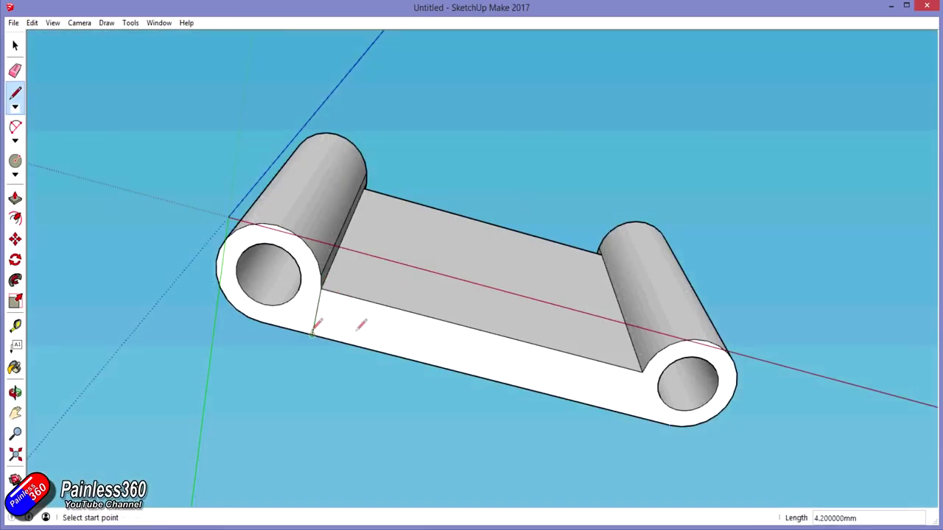
left_click(642, 372)
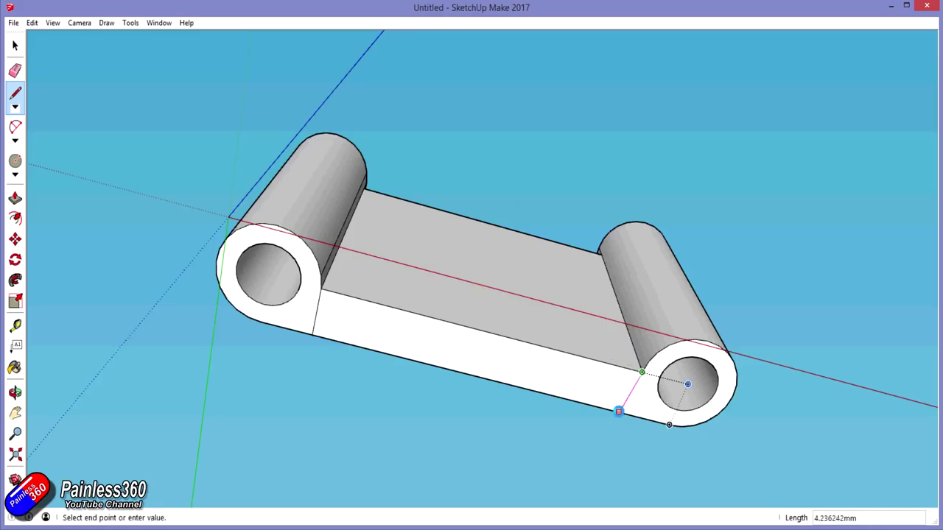
left_click(625, 414)
key("p")
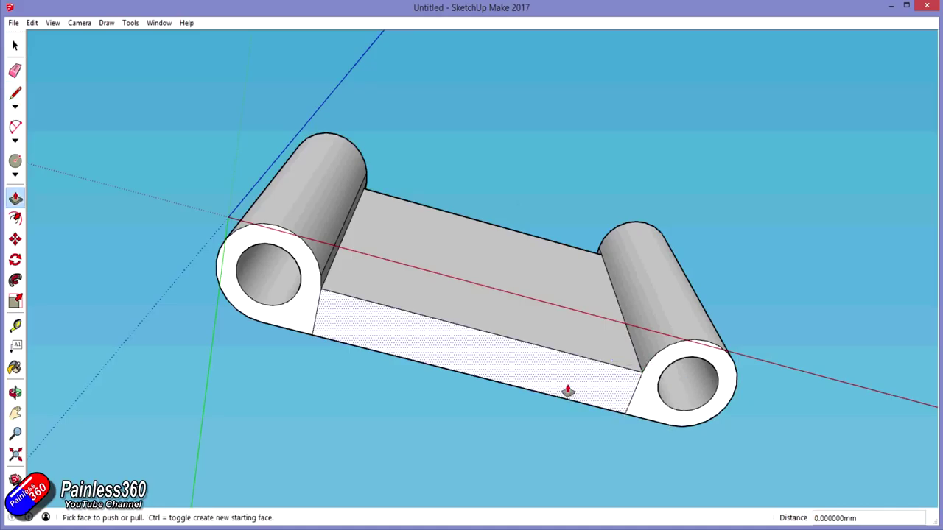
left_click(568, 389)
type("2.000000")
key("Return")
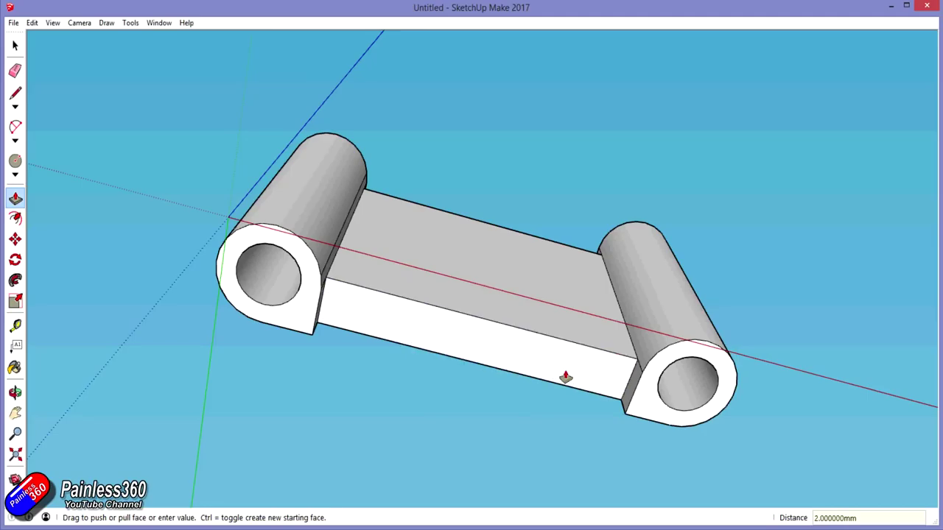
mouse_move(565, 377)
middle_mouse_down()
mouse_move(517, 284)
mouse_move(288, 202)
mouse_move(467, 177)
mouse_move(610, 226)
mouse_move(490, 265)
mouse_move(656, 207)
mouse_move(684, 183)
mouse_move(474, 225)
mouse_move(658, 226)
middle_mouse_up()
Place guides 5 mm inside the frame's top and bottom edges
mouse_move(658, 226)
left_mouse_down()
mouse_move(585, 228)
mouse_move(467, 275)
mouse_move(486, 244)
mouse_move(471, 203)
mouse_move(492, 204)
mouse_move(499, 224)
mouse_move(472, 216)
mouse_move(472, 196)
mouse_move(490, 213)
mouse_move(562, 204)
mouse_move(526, 158)
mouse_move(535, 184)
left_mouse_up()
key("t")
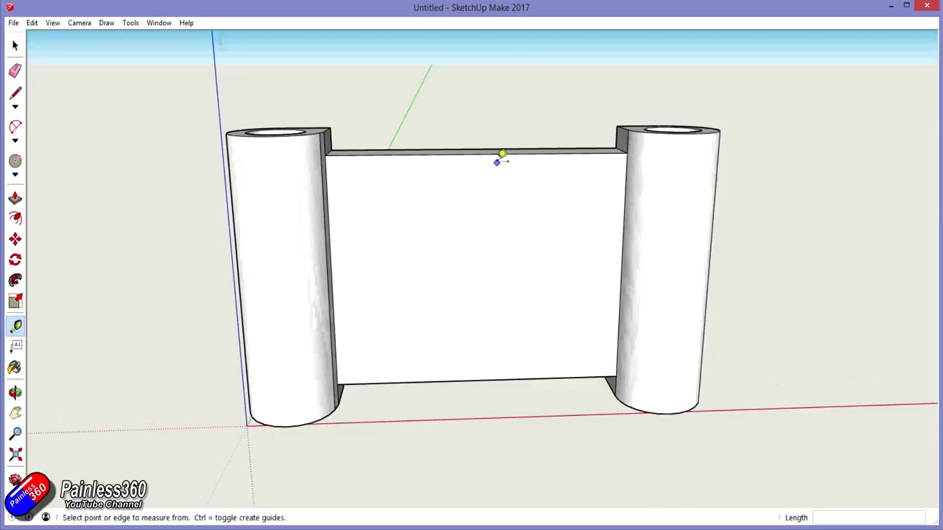
left_click(496, 153)
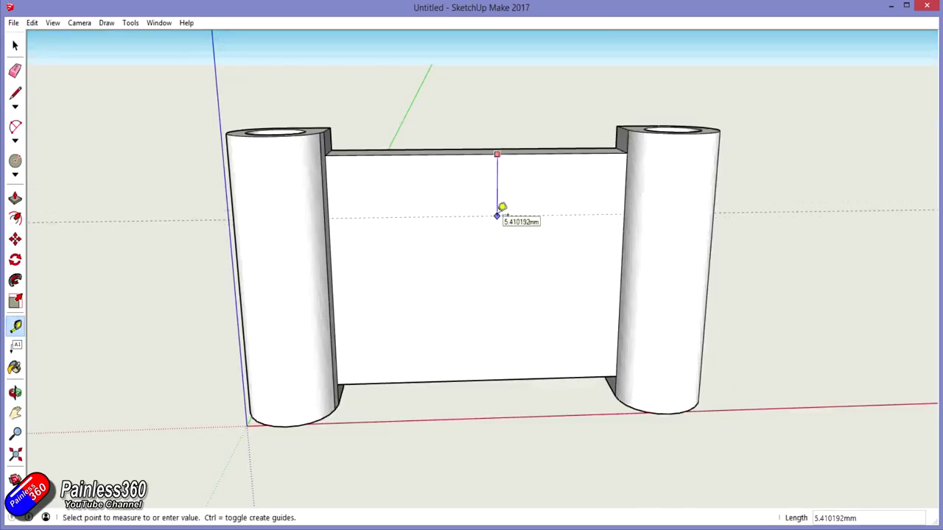
type("5")
key("Return")
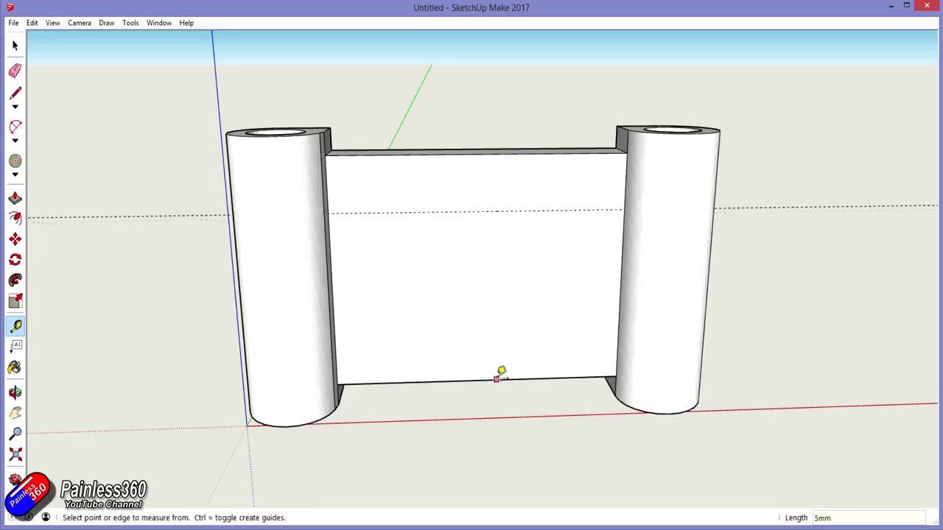
left_click(496, 379)
left_click(475, 324)
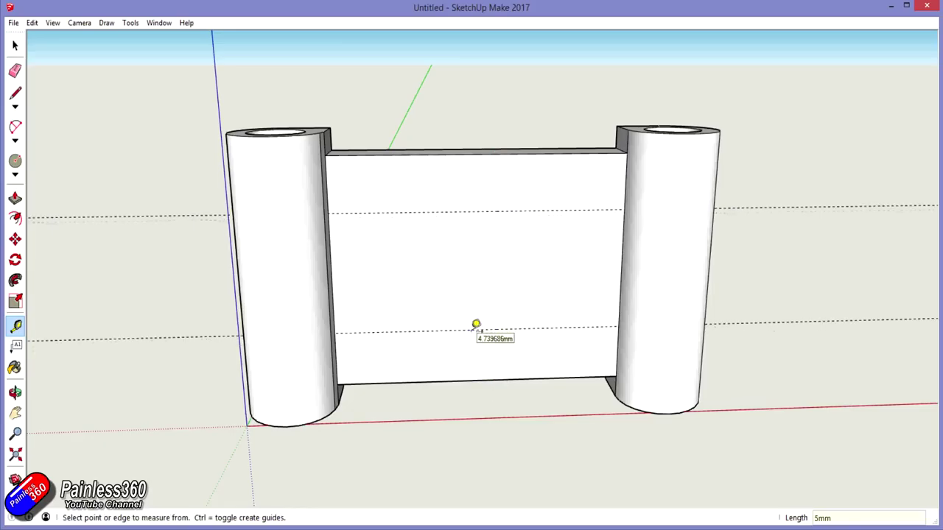
Draw a rectangle between the guides and push it through to cut the opening
key("r")
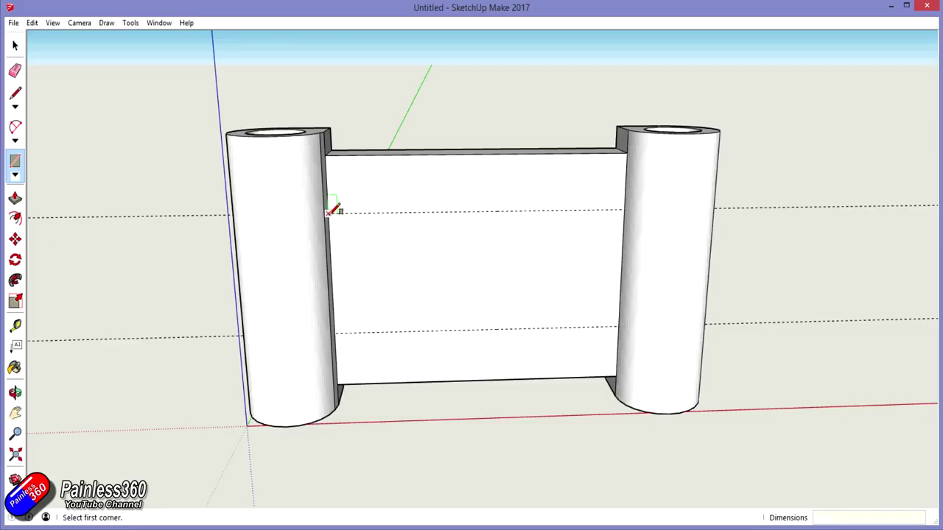
left_click(328, 214)
left_click(621, 326)
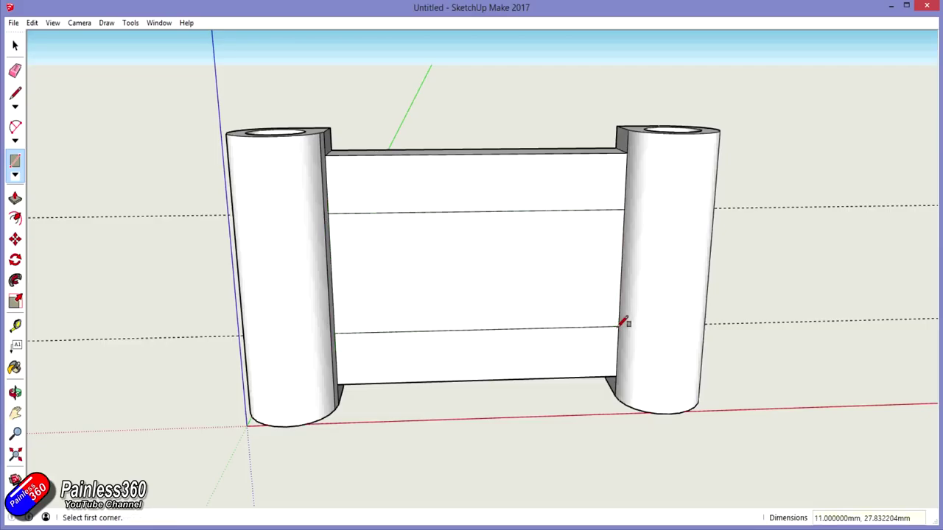
key("p")
left_click(499, 270)
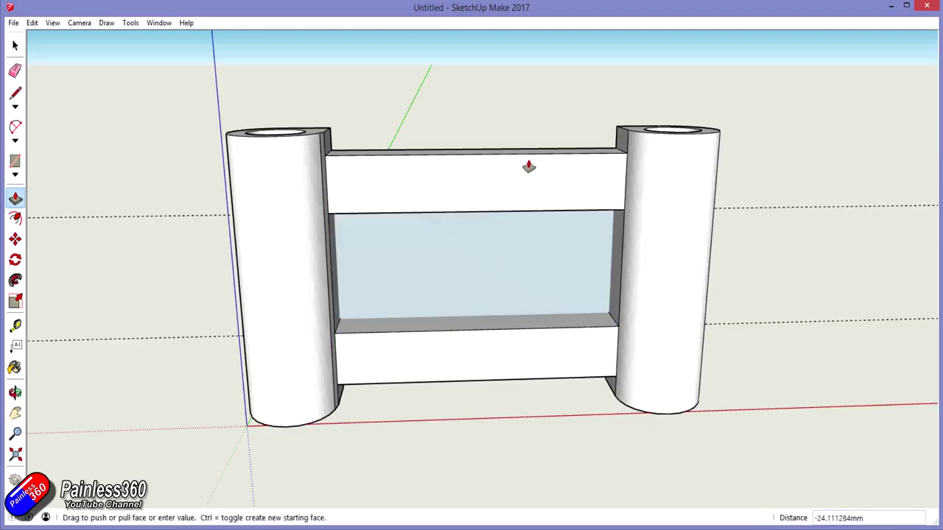
left_click(534, 152)
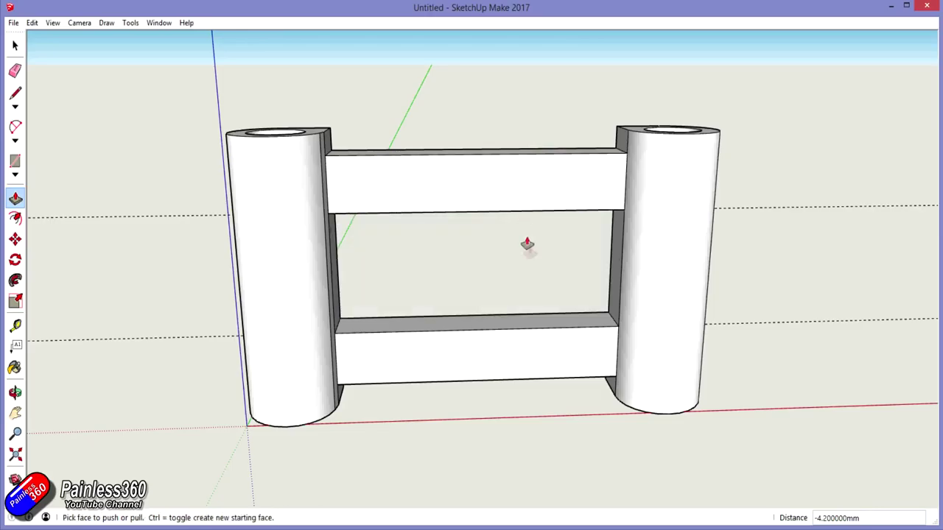
key("o")
mouse_move(567, 217)
left_mouse_down()
mouse_move(542, 411)
mouse_move(479, 316)
mouse_move(501, 368)
mouse_move(452, 400)
mouse_move(507, 342)
mouse_move(567, 185)
mouse_move(421, 93)
mouse_move(505, 167)
mouse_move(579, 133)
mouse_move(524, 170)
left_mouse_up()
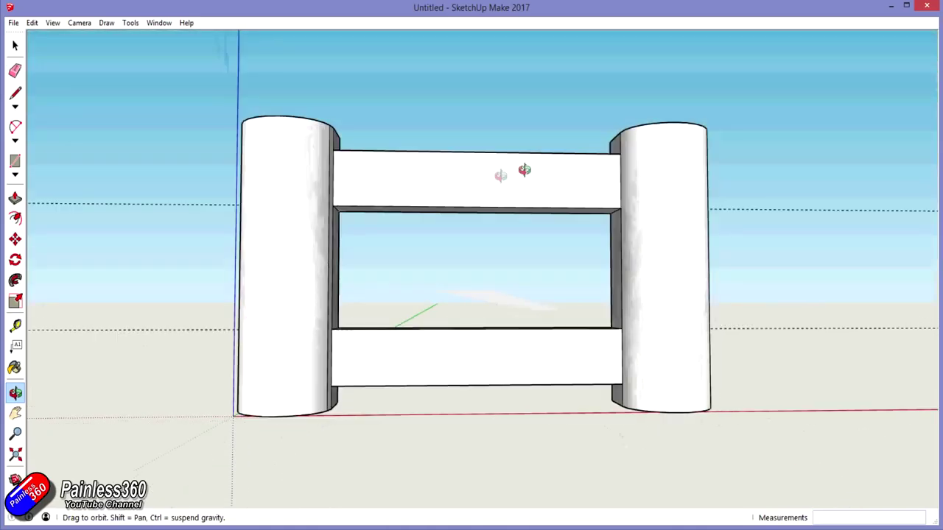
mouse_move(512, 311)
left_mouse_down()
mouse_move(508, 210)
mouse_move(505, 232)
left_mouse_up()
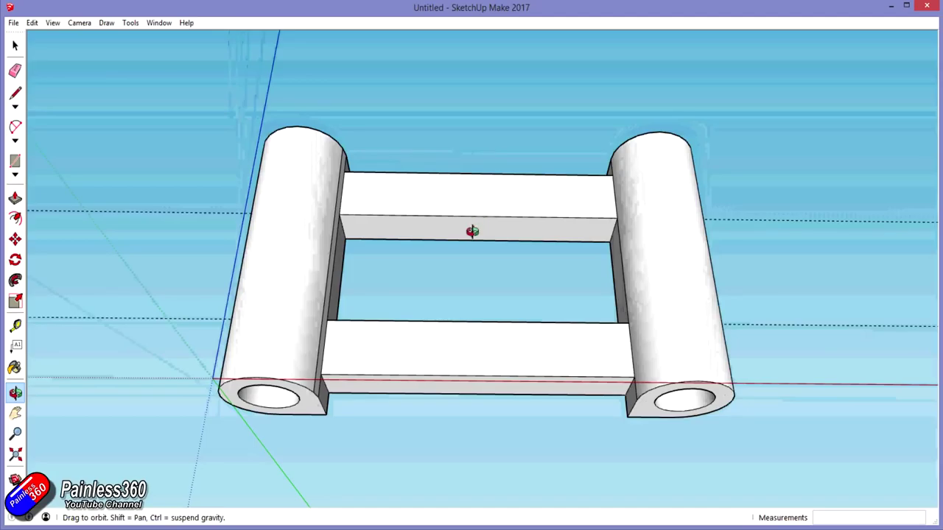
key("l")
Split the front bar with a midpoint edge and place guides 2.5mm either side of it
left_click(479, 215)
left_click(478, 240)
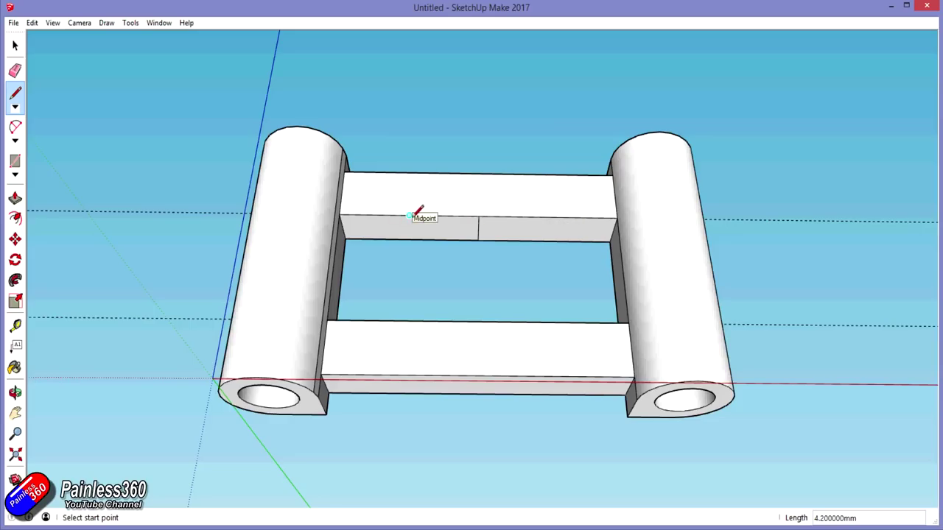
key("t")
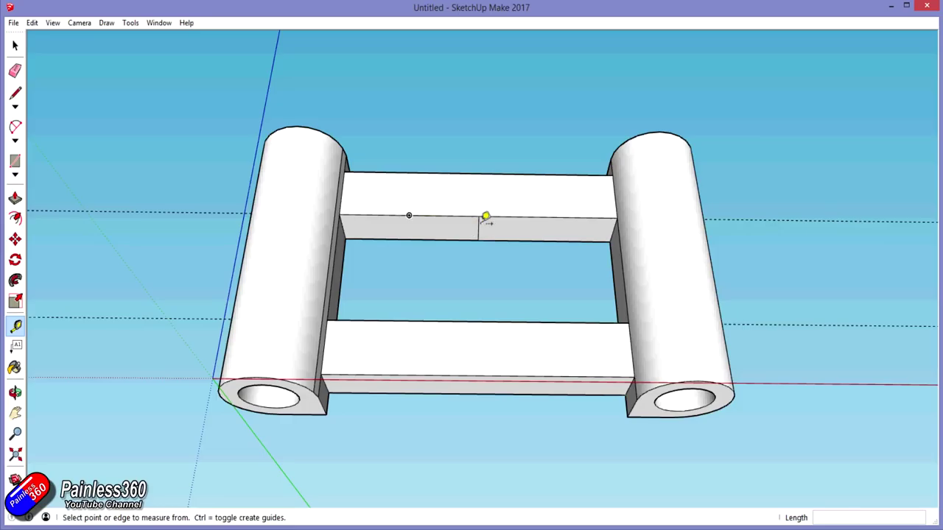
scroll(484, 217, "up", 1)
scroll(482, 217, "up", 3)
left_click(476, 221)
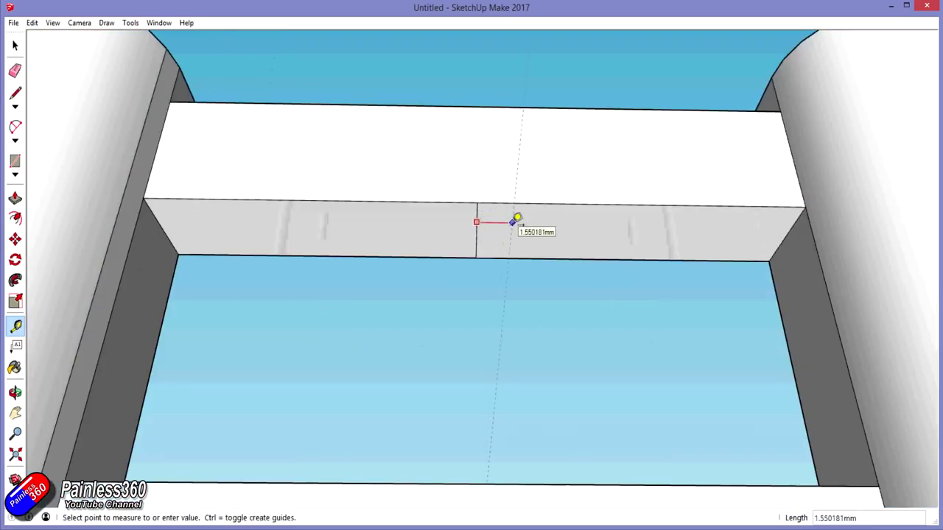
type("mm")
key("Return")
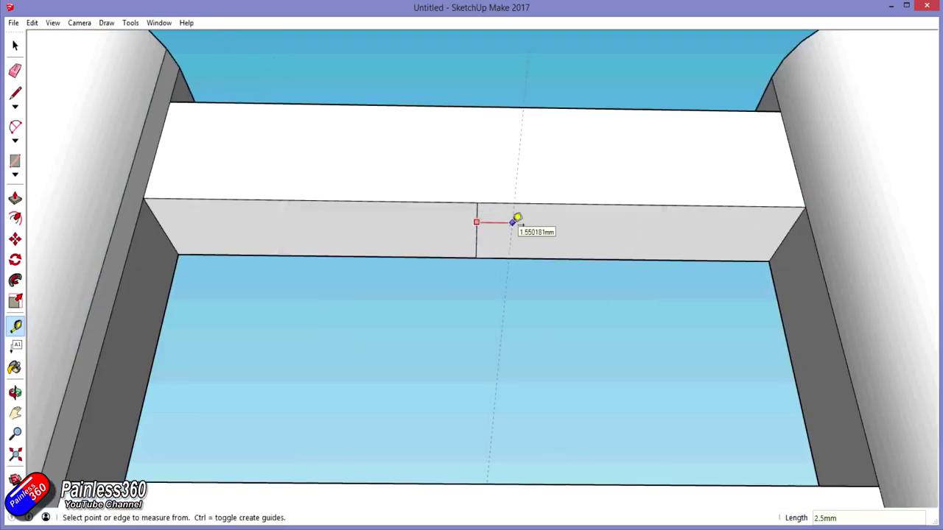
left_click(476, 213)
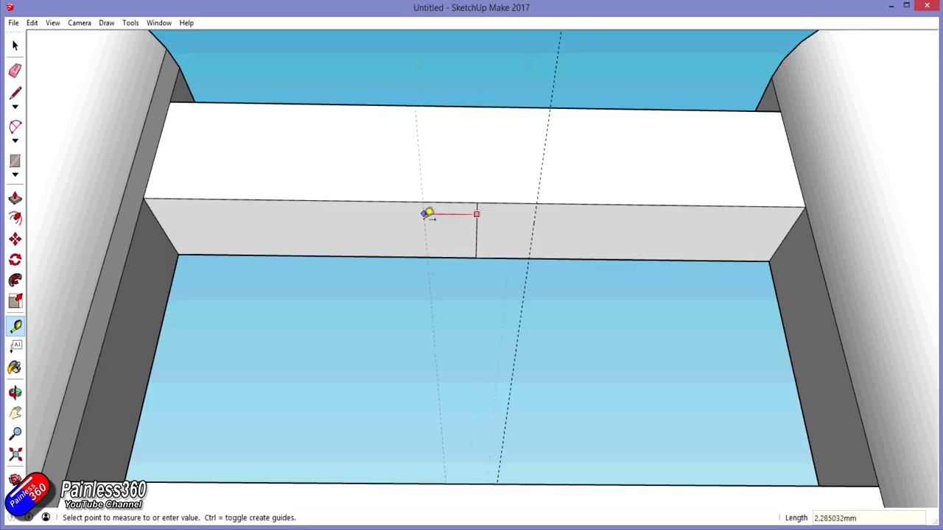
type("mm")
key("Return")
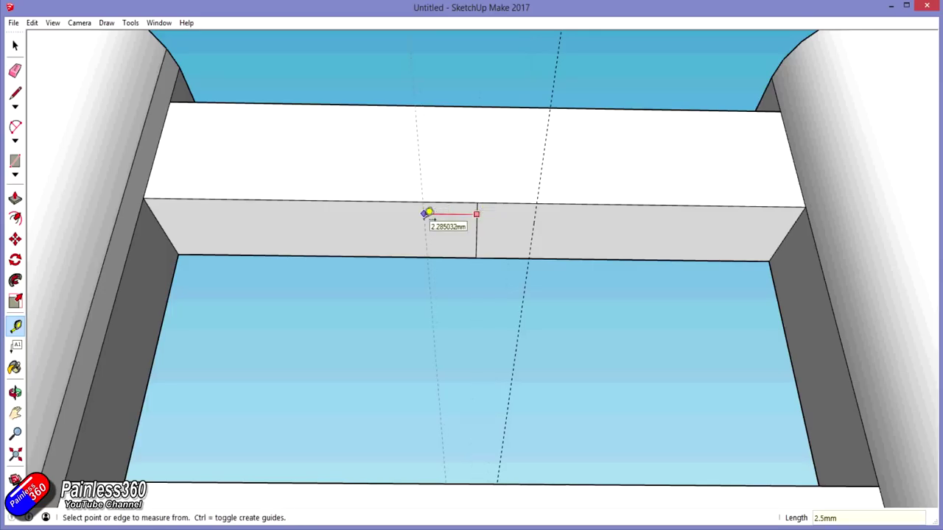
Draw edges along both guides to outline the centre strip
key("l")
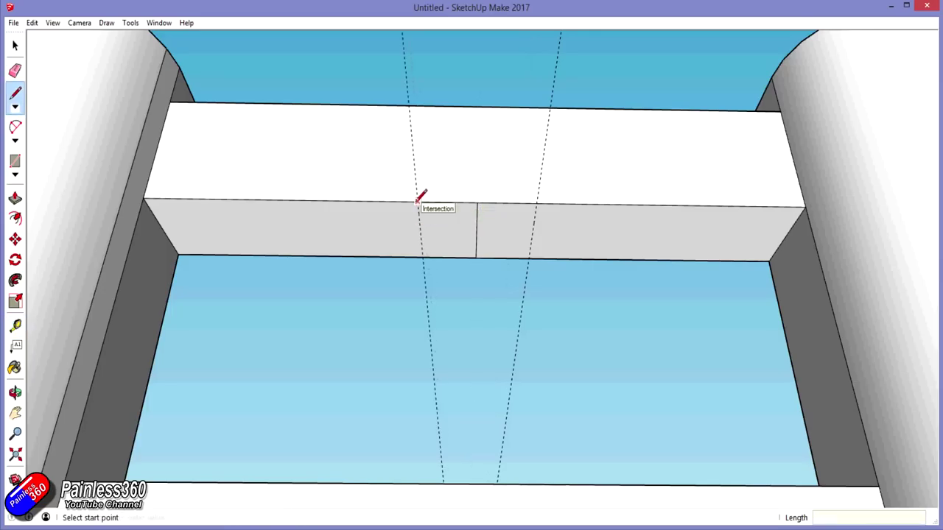
left_click(418, 203)
left_click(422, 258)
left_click(536, 204)
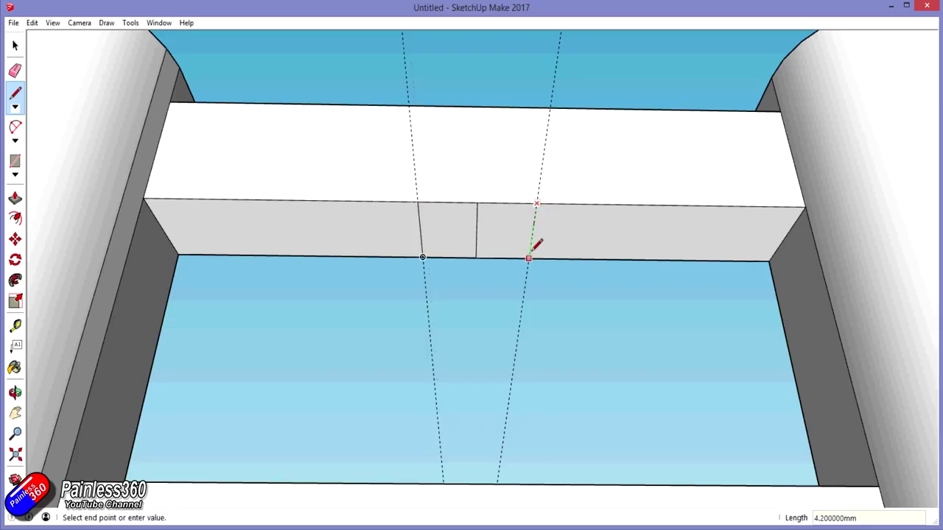
left_click(530, 257)
key("e")
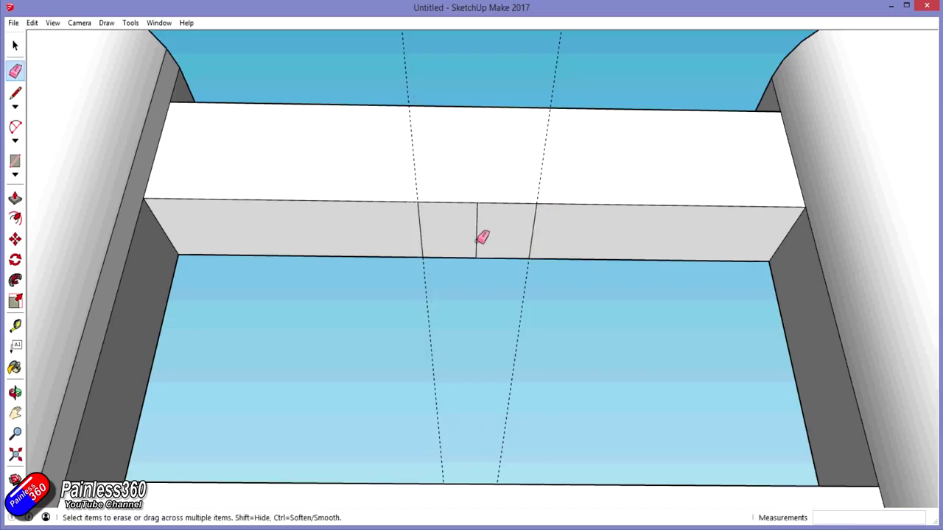
Push/Pull the centre strip 11mm to form the strut and erase its leftover edge
key("p")
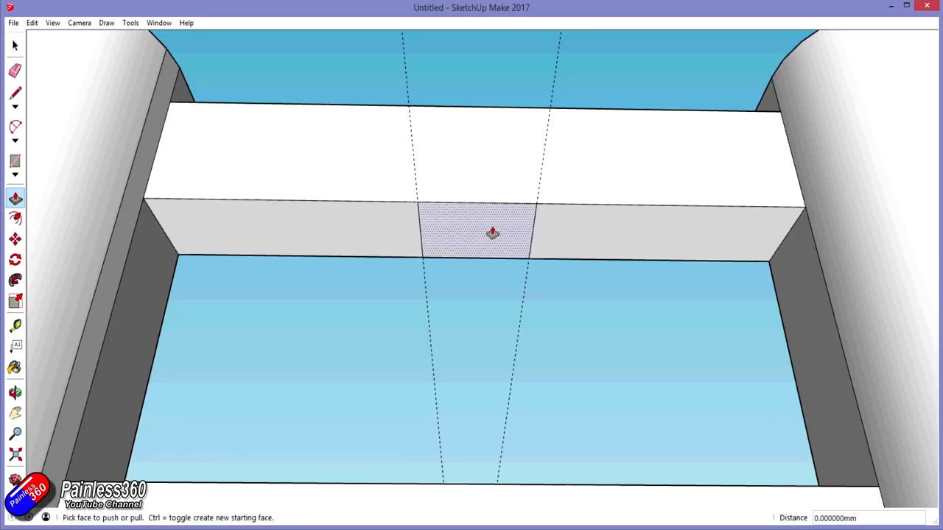
left_click(493, 231)
left_click(648, 486)
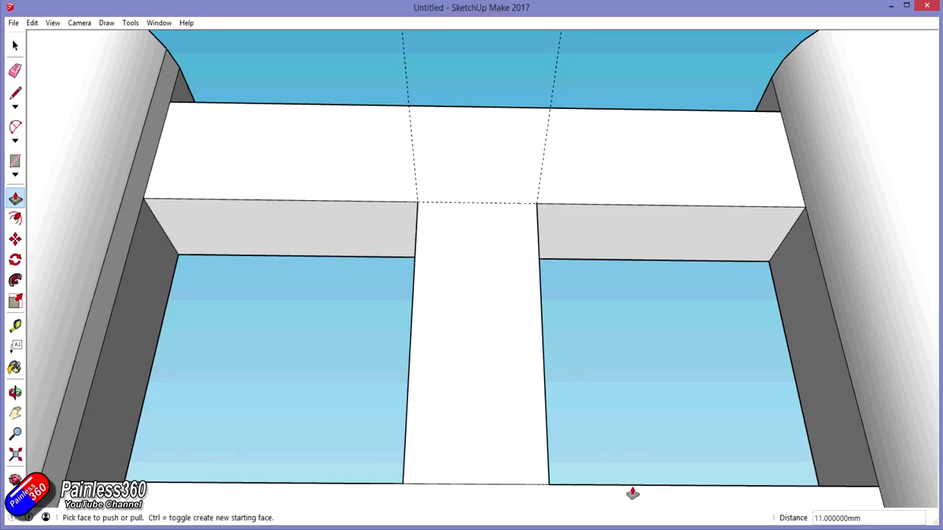
key("e")
left_click(523, 484)
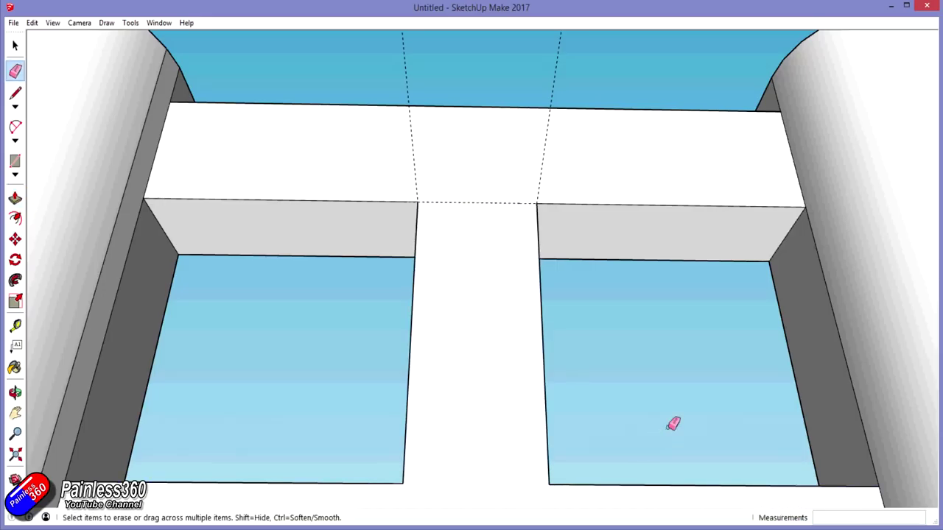
mouse_move(673, 423)
middle_mouse_down()
mouse_move(600, 305)
mouse_move(610, 385)
mouse_move(651, 304)
mouse_move(490, 328)
middle_mouse_up()
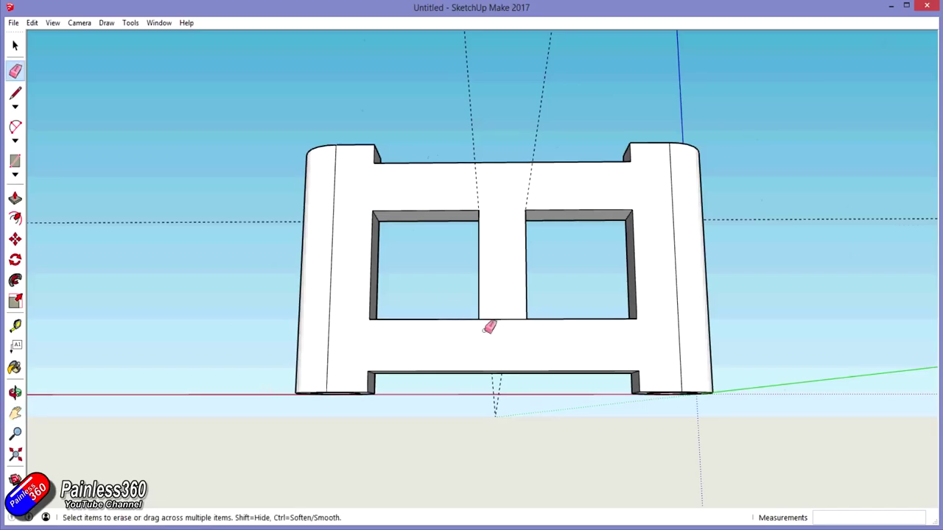
Erase the short edge across the centre strut and inspect the mount from an oblique angle
left_click(489, 319)
mouse_move(467, 242)
middle_mouse_down()
mouse_move(641, 183)
mouse_move(458, 251)
mouse_move(650, 267)
mouse_move(572, 339)
mouse_move(599, 373)
mouse_move(603, 366)
middle_mouse_up()
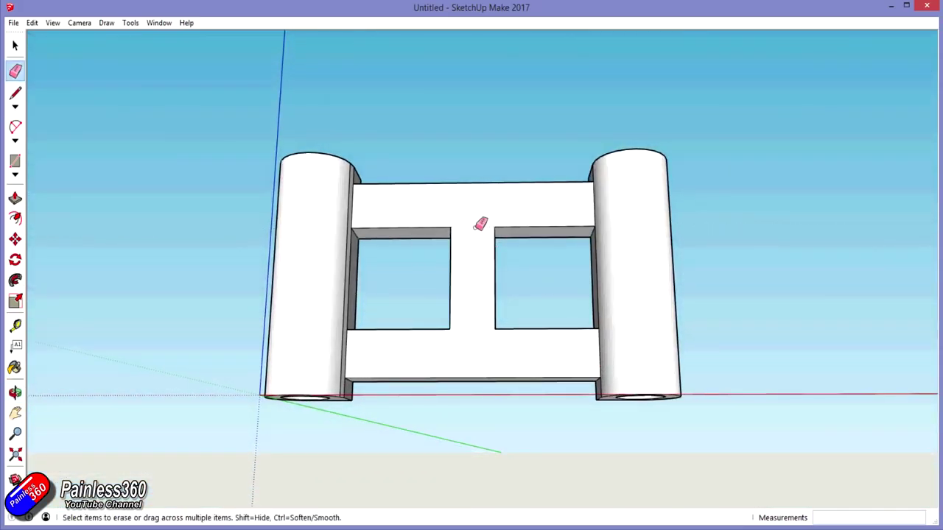
mouse_move(480, 224)
middle_mouse_down()
mouse_move(467, 217)
mouse_move(491, 310)
mouse_move(421, 213)
mouse_move(479, 285)
mouse_move(570, 248)
mouse_move(606, 199)
mouse_move(469, 185)
mouse_move(456, 204)
mouse_move(606, 242)
mouse_move(474, 305)
mouse_move(488, 159)
mouse_move(589, 64)
middle_mouse_up()
scroll(474, 305, "up", 2)
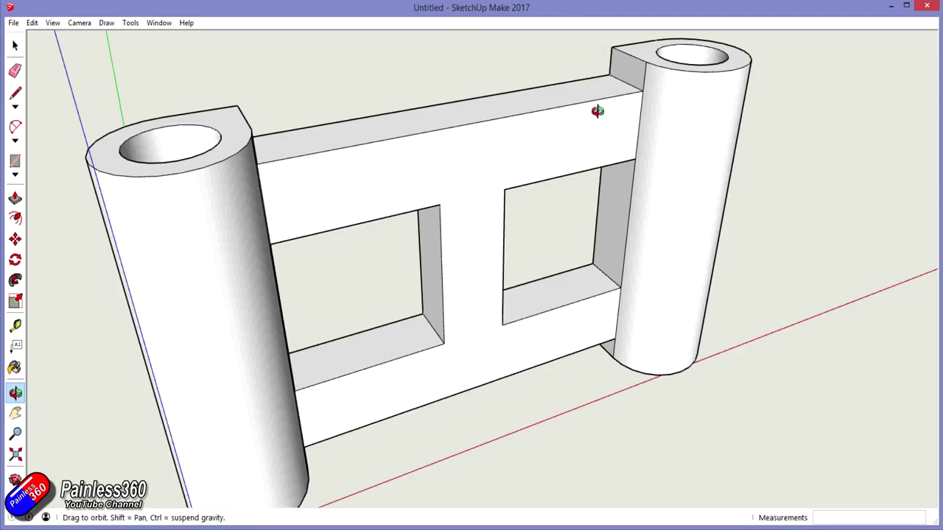
Draw an edge across the top between the right and left post corners, plus one down the right post
key("t")
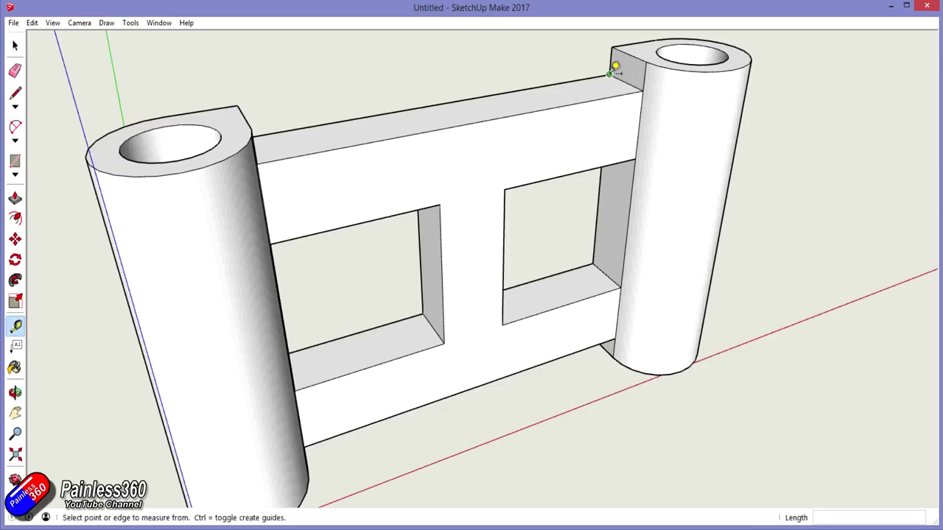
left_click(610, 73)
key("l")
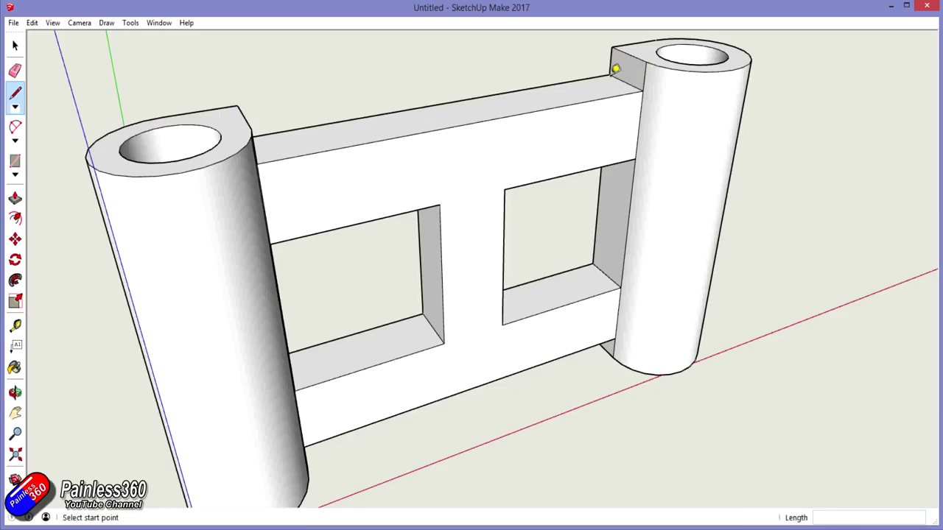
middle_click_drag(609, 74, 503, 150)
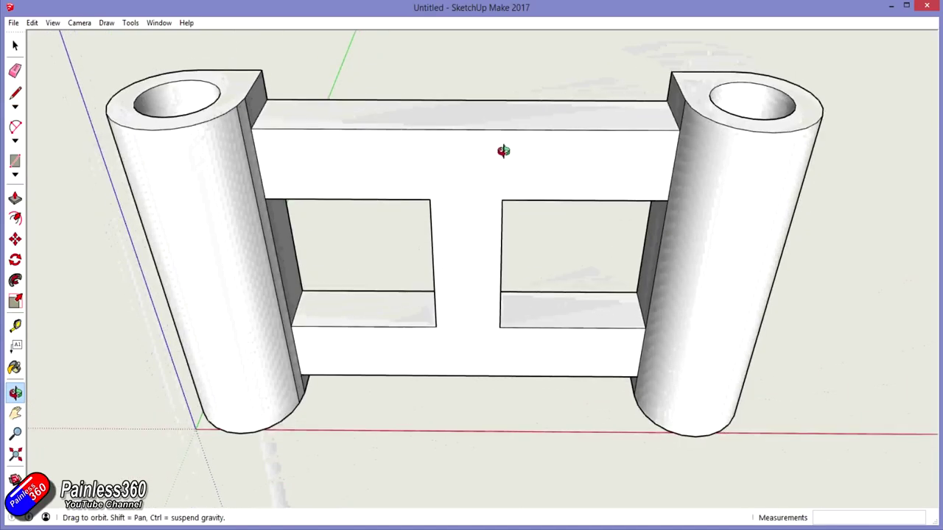
left_click(671, 86)
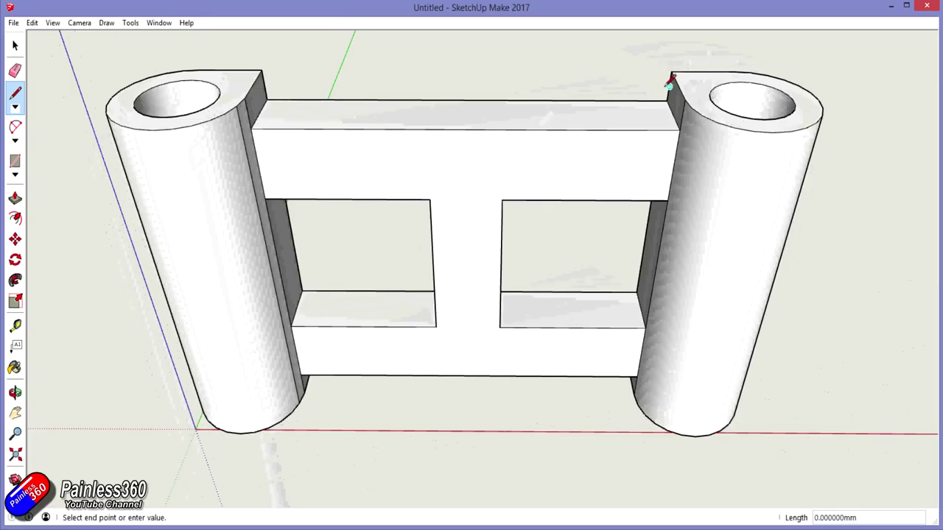
left_click(268, 86)
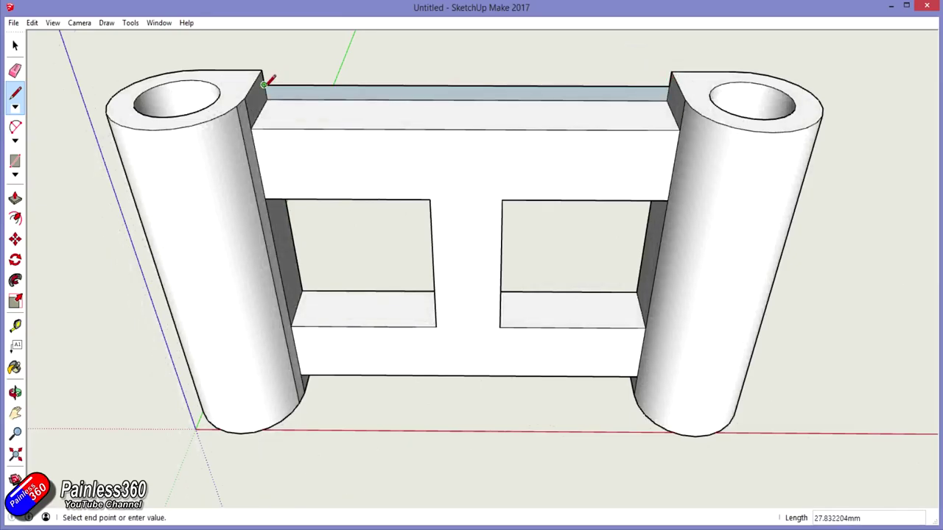
left_click(258, 124)
left_click(672, 84)
left_click(679, 129)
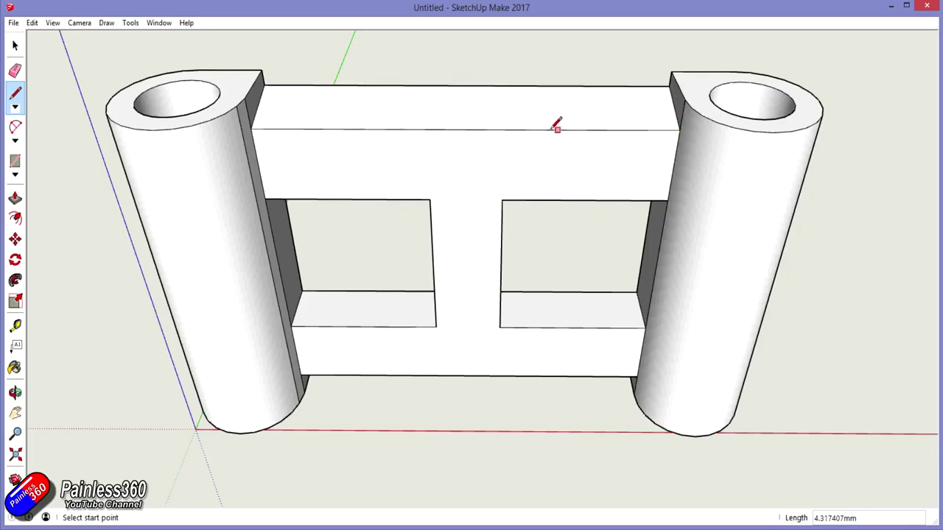
Erase the stray edge along the top front and view the model from above
key("o")
left_click_drag(557, 125, 565, 158)
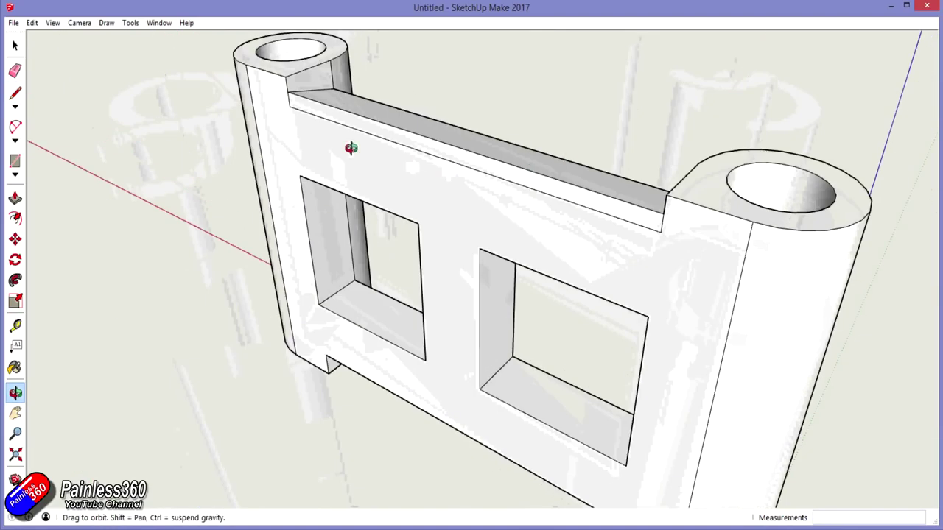
key("e")
left_click(293, 105)
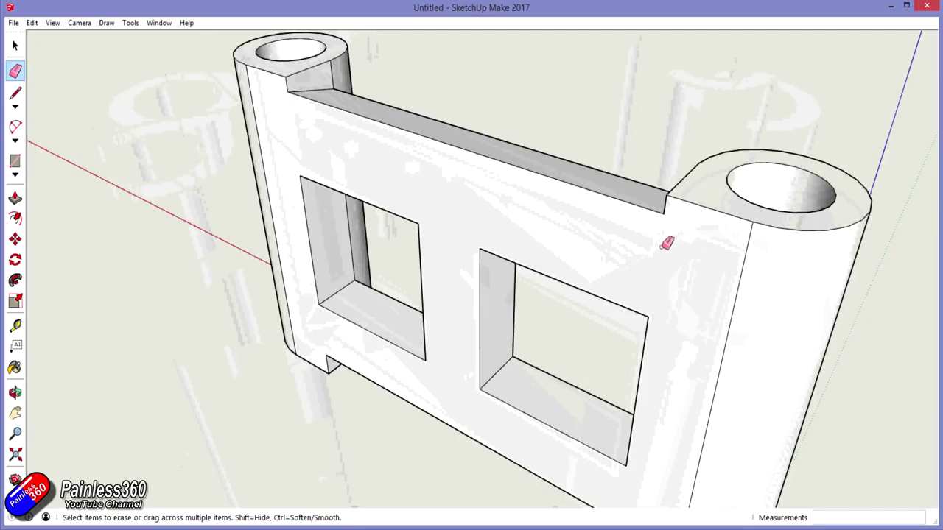
key("o")
mouse_move(688, 268)
left_mouse_down()
mouse_move(756, 137)
mouse_move(586, 187)
mouse_move(530, 225)
mouse_move(471, 162)
mouse_move(490, 112)
mouse_move(375, 63)
mouse_move(532, 210)
left_mouse_up()
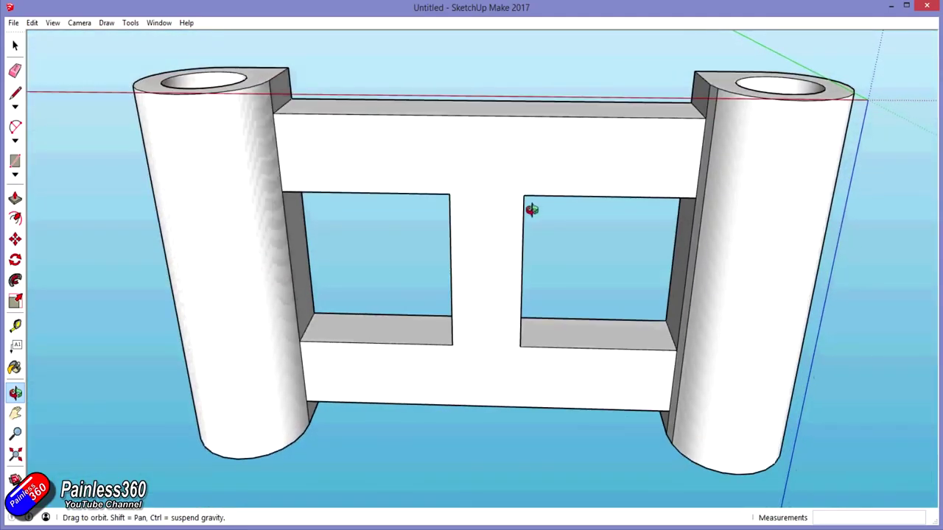
Redraw edges from the left post corner to close the top face between the posts
key("l")
left_click(290, 85)
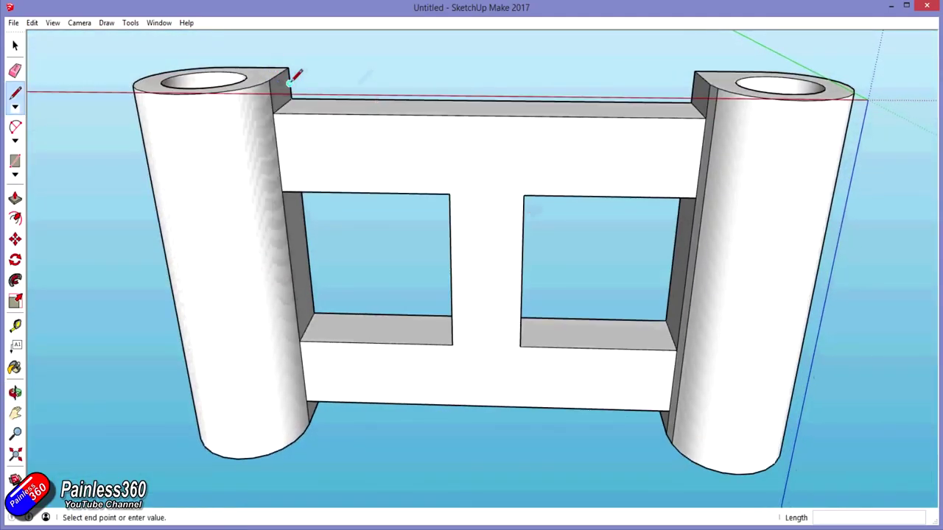
left_click(693, 87)
key("Escape")
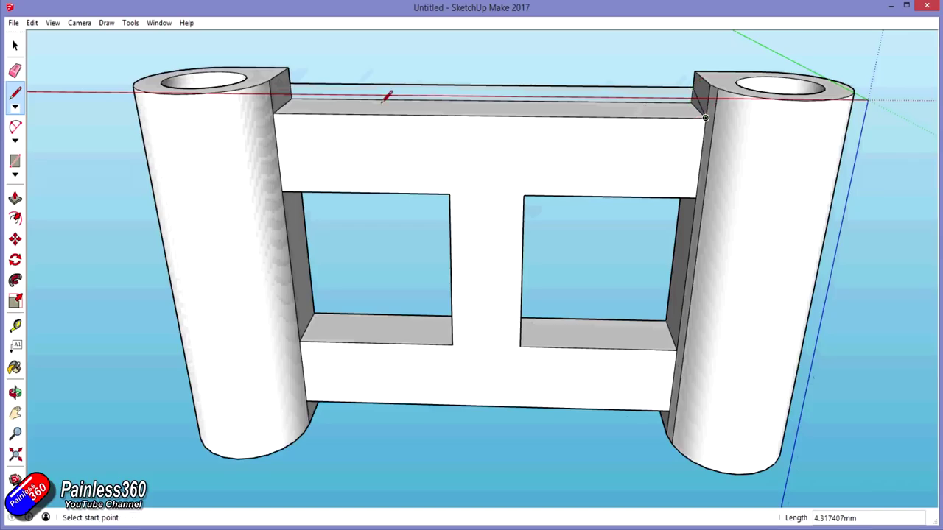
left_click(288, 84)
left_click(273, 111)
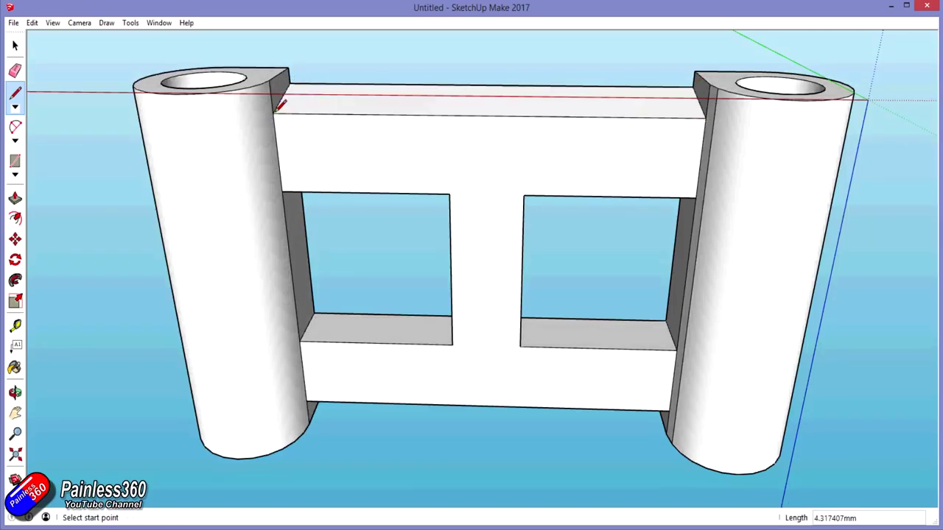
middle_click_drag(447, 115, 270, 136)
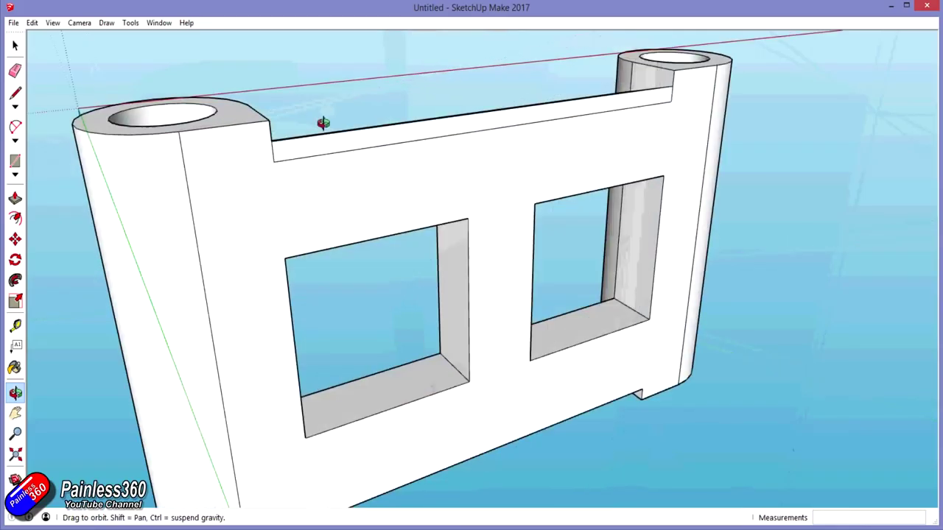
Erase the lower edge of the top face, leaving a clean top between the tubes
key("e")
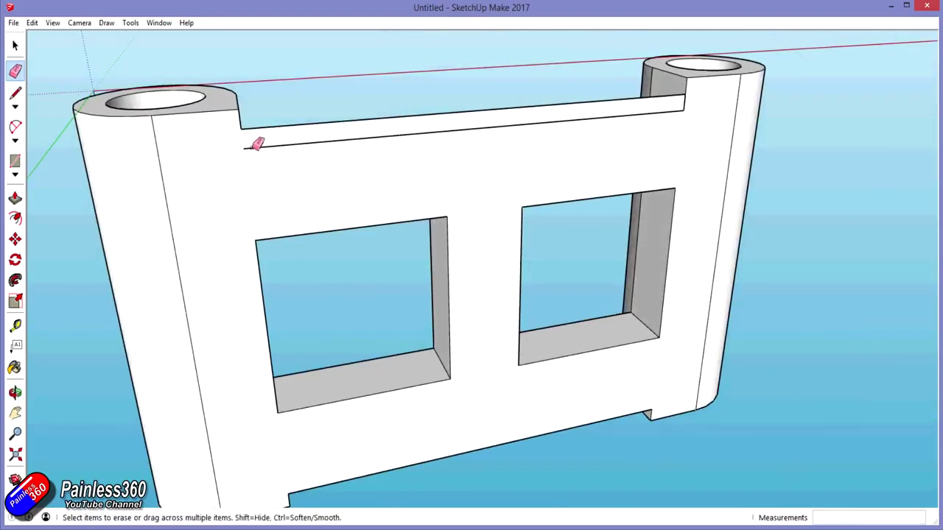
left_click(259, 146)
mouse_move(595, 176)
middle_mouse_down()
mouse_move(415, 291)
mouse_move(501, 268)
mouse_move(395, 238)
mouse_move(401, 161)
mouse_move(467, 364)
middle_mouse_up()
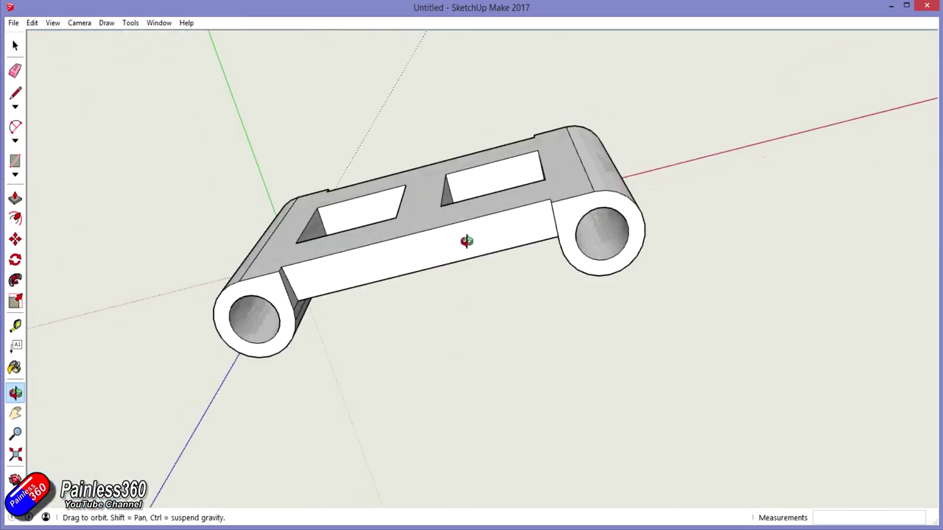
mouse_move(467, 241)
middle_mouse_down()
mouse_move(448, 174)
mouse_move(421, 265)
mouse_move(509, 299)
mouse_move(346, 328)
mouse_move(435, 359)
mouse_move(629, 211)
mouse_move(670, 167)
mouse_move(545, 293)
mouse_move(624, 246)
mouse_move(543, 309)
mouse_move(623, 272)
mouse_move(415, 393)
mouse_move(295, 250)
mouse_move(686, 388)
mouse_move(538, 317)
mouse_move(568, 268)
middle_mouse_up()
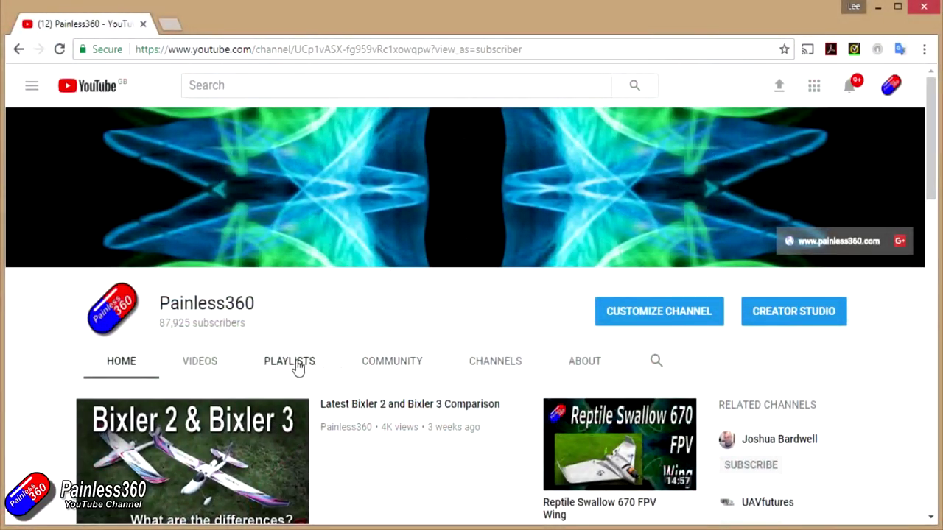
Open the channel's PLAYLISTS tab and expand it with VIEW 30+ MORE
left_click(294, 361)
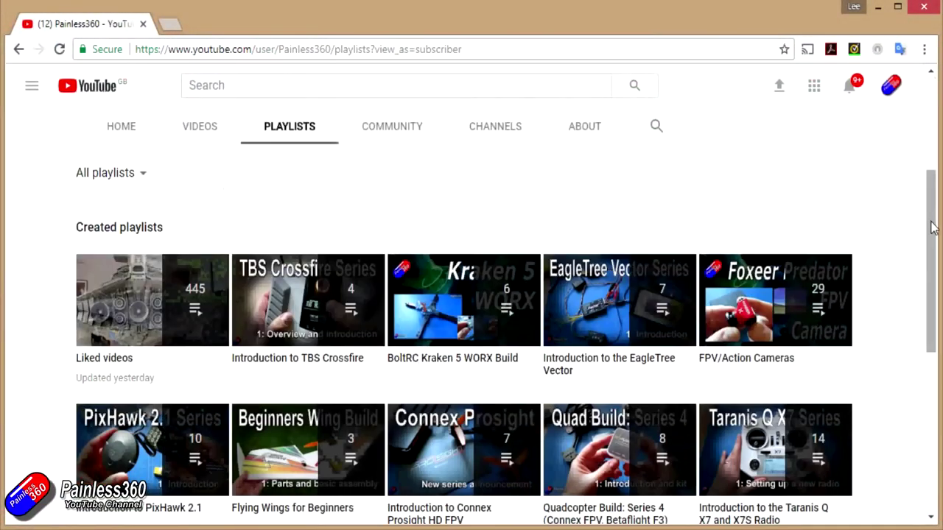
left_click_drag(933, 227, 936, 332)
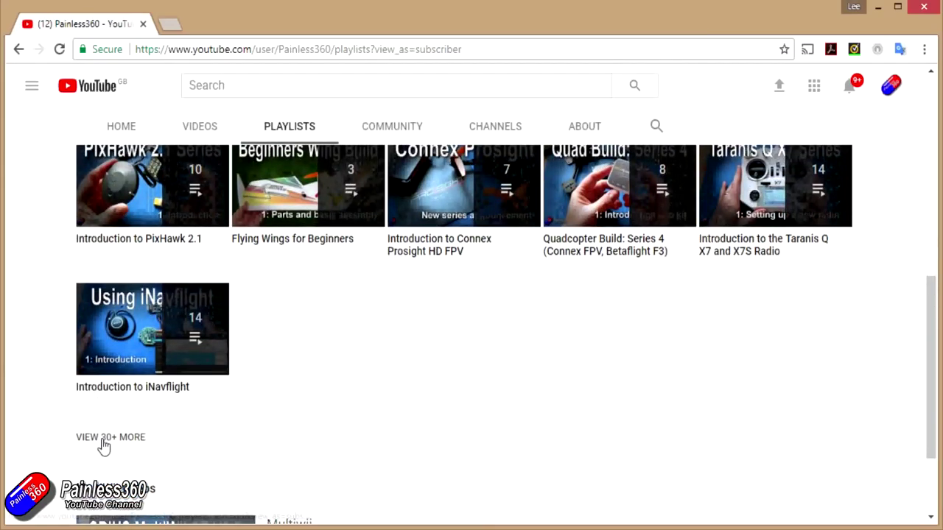
left_click(103, 440)
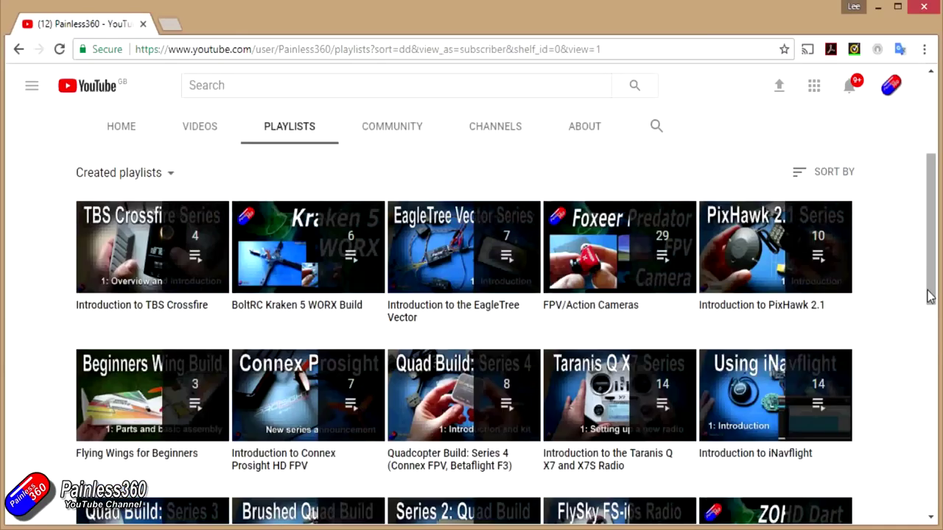
mouse_move(929, 278)
left_mouse_down()
mouse_move(942, 350)
mouse_move(934, 372)
left_mouse_up()
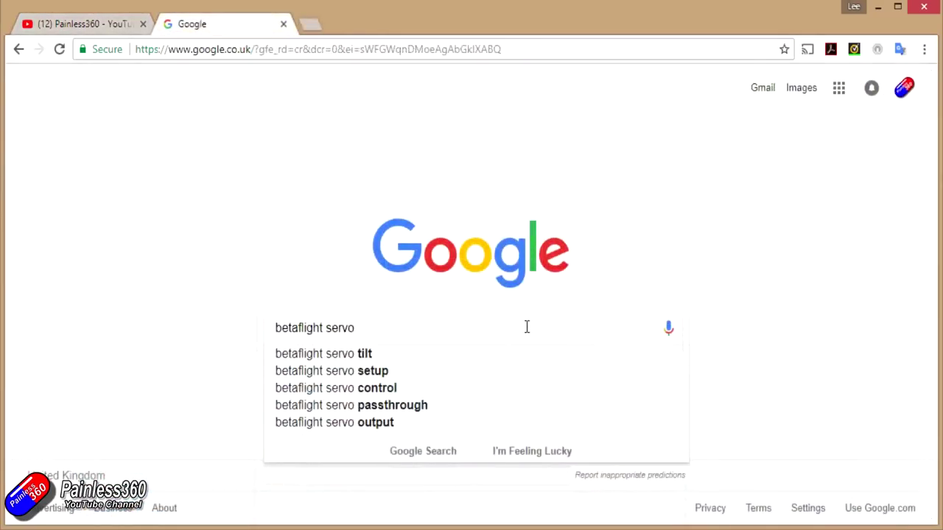
type("Painless3")
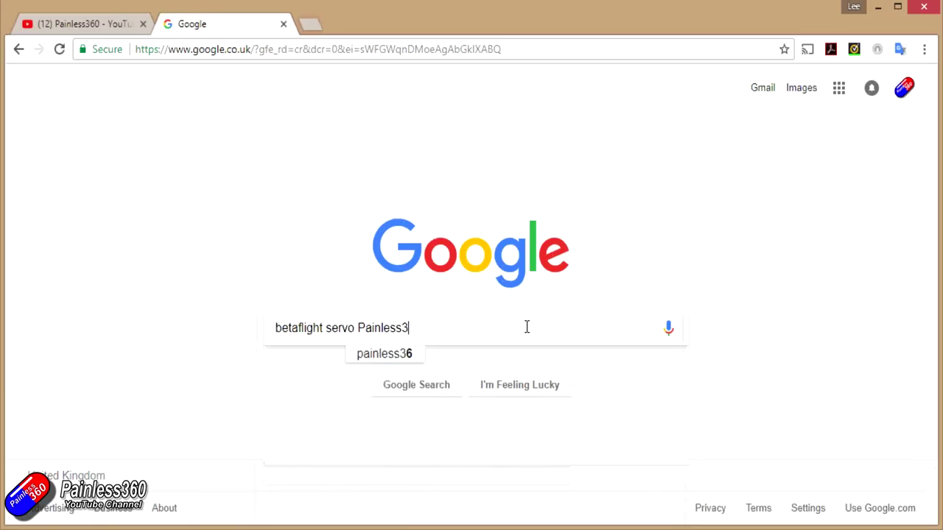
type("60")
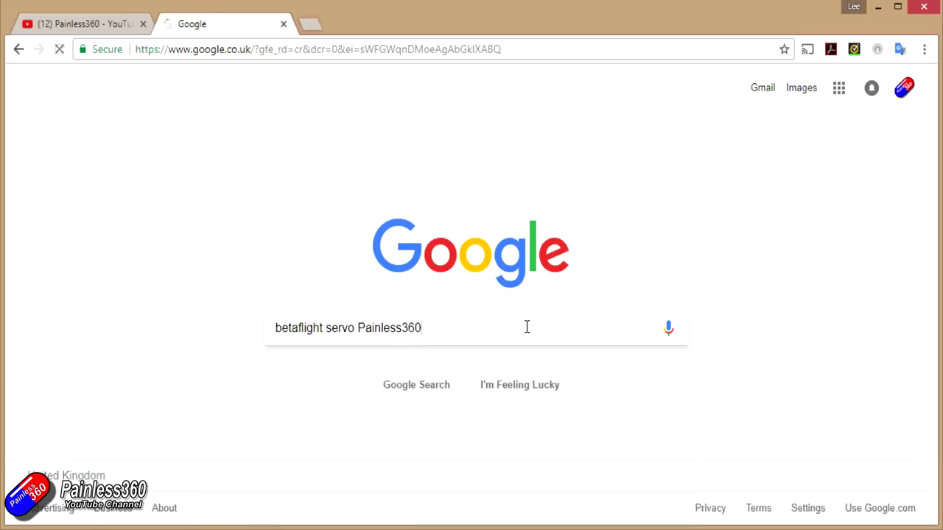